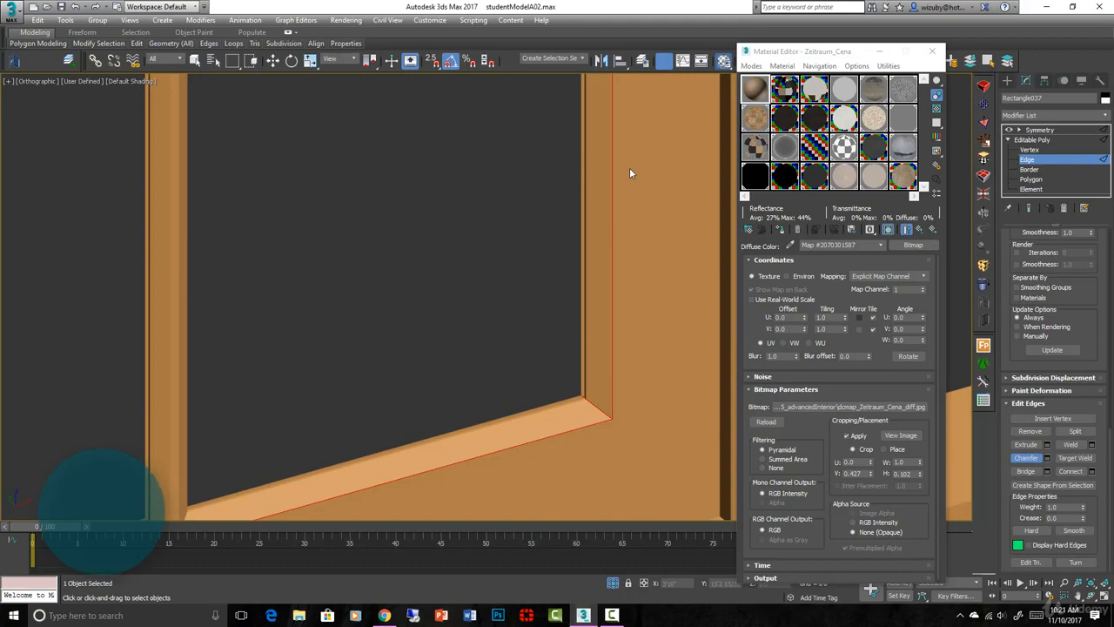
- Examine the chamfered inner edges, corners and muntin joints of the six-pane window sash in shaded and edged display
key("F4")
scroll(629, 172, "down", 5)
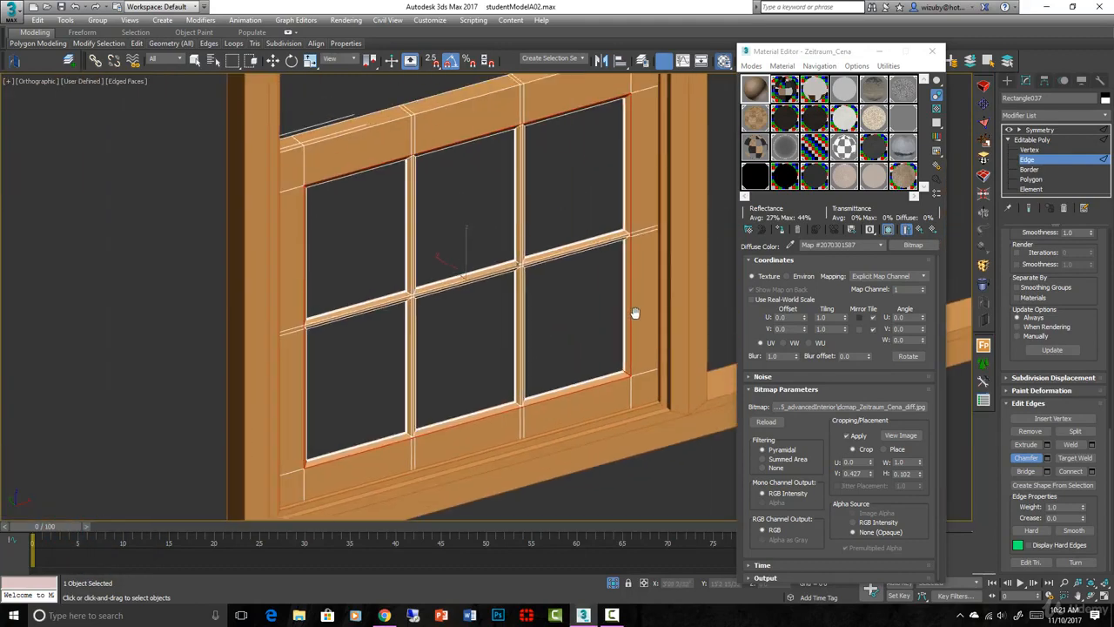
scroll(634, 310, "up", 6)
scroll(658, 386, "down", 4)
scroll(666, 212, "up", 5)
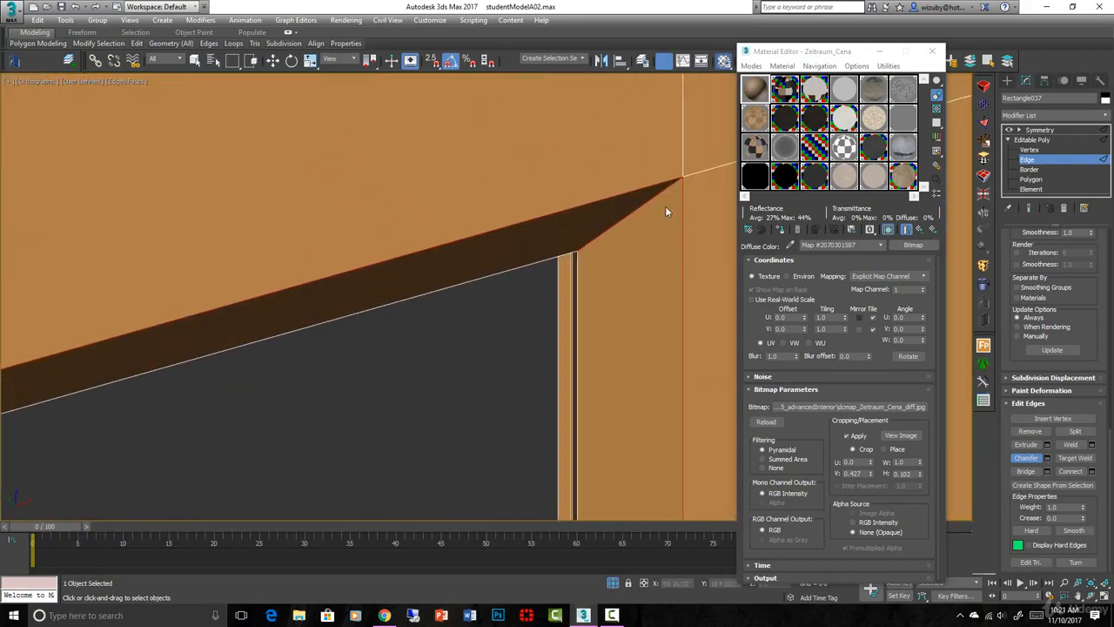
scroll(553, 392, "down", 2)
middle_click_drag(550, 448, 467, 172)
middle_click_drag(459, 248, 406, 78)
scroll(408, 392, "up", 5)
scroll(408, 392, "down", 6)
middle_click_drag(394, 391, 403, 383)
scroll(449, 174, "up", 6)
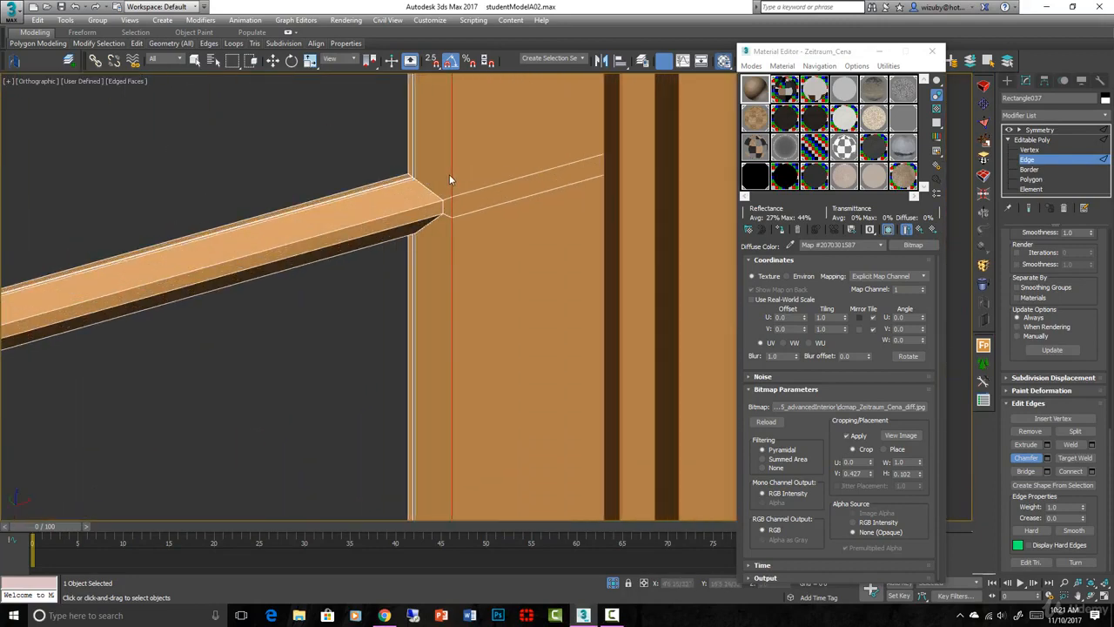
left_click(452, 178)
scroll(453, 178, "down", 3)
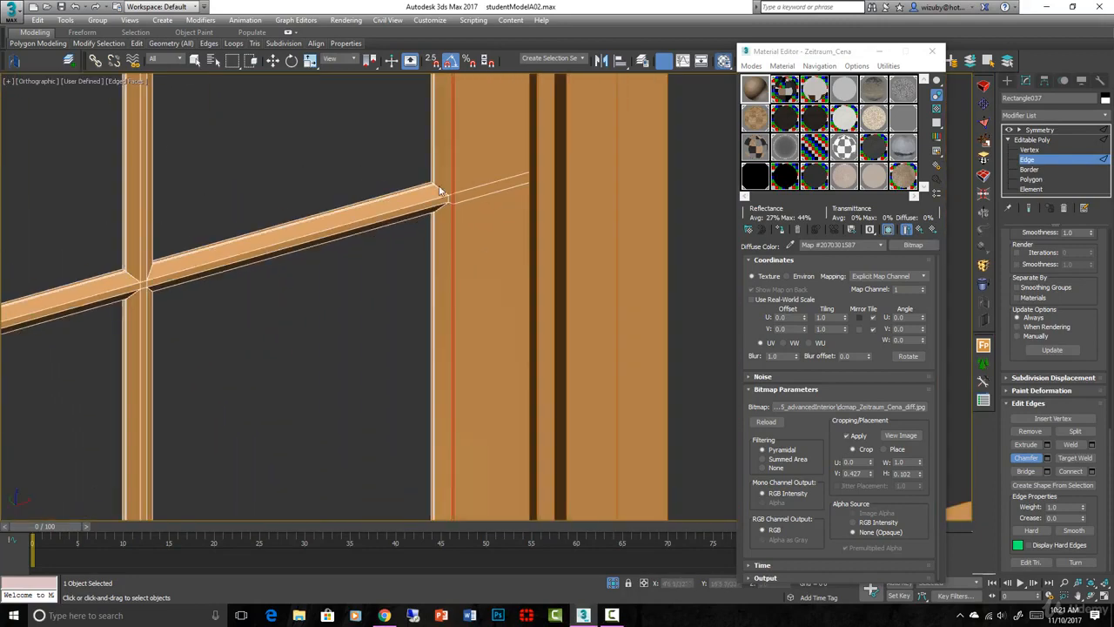
key("F4")
scroll(439, 191, "down", 3)
middle_click_drag(466, 215, 497, 285, "alt")
- Draw a rectangle about 1'2" tall and 11" wide in front view, snapped to the lower-right pane opening
key("r")
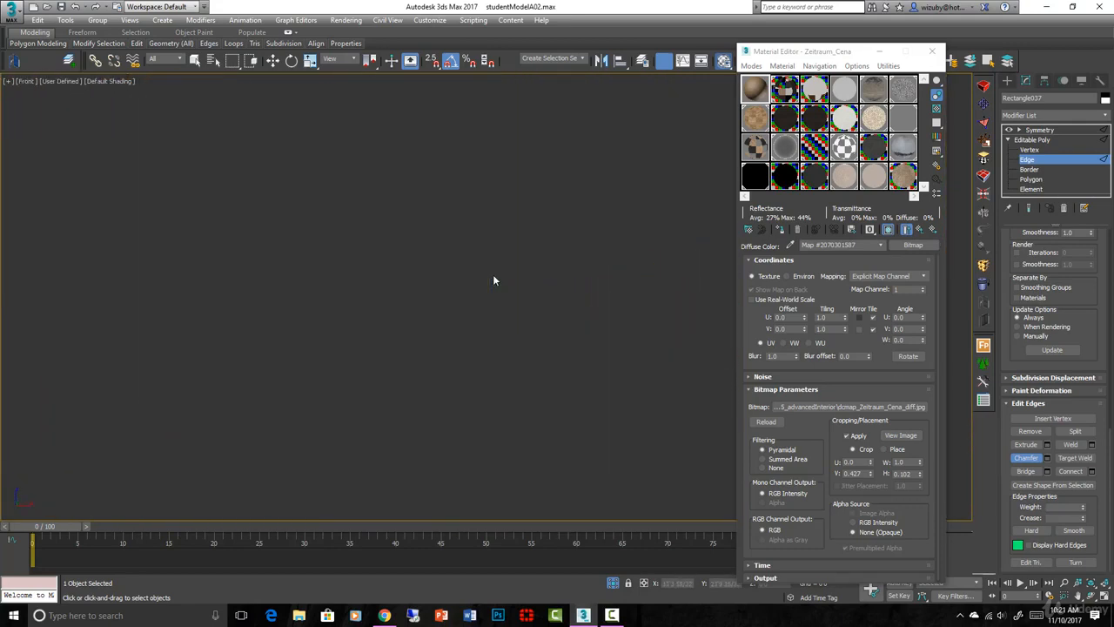
key("z")
key("f")
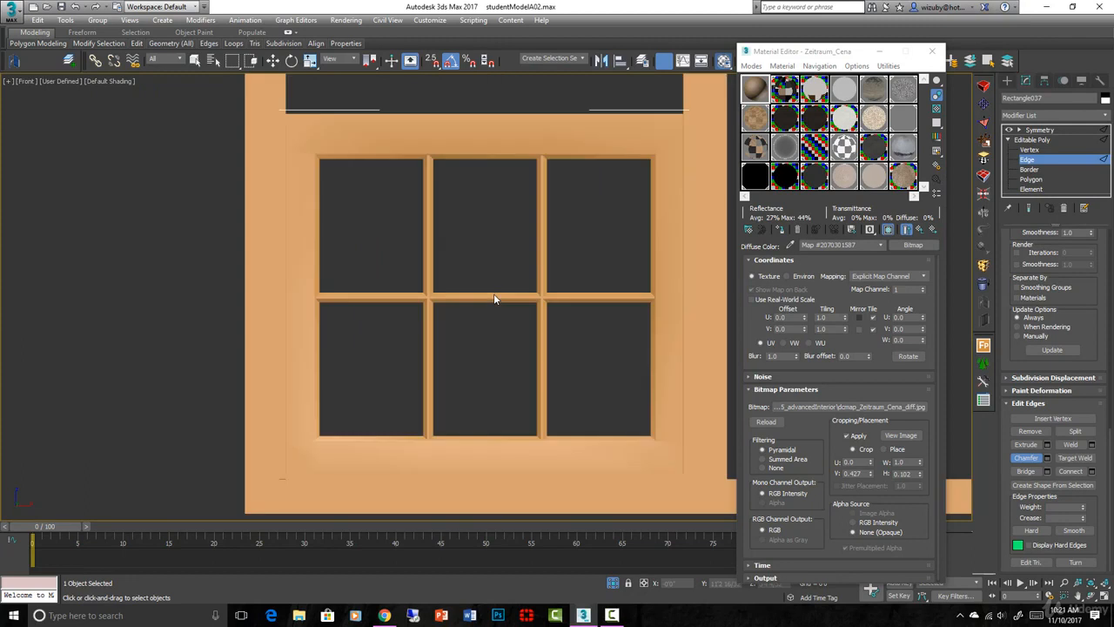
scroll(588, 339, "up", 4)
key("F3")
middle_click_drag(589, 339, 503, 221)
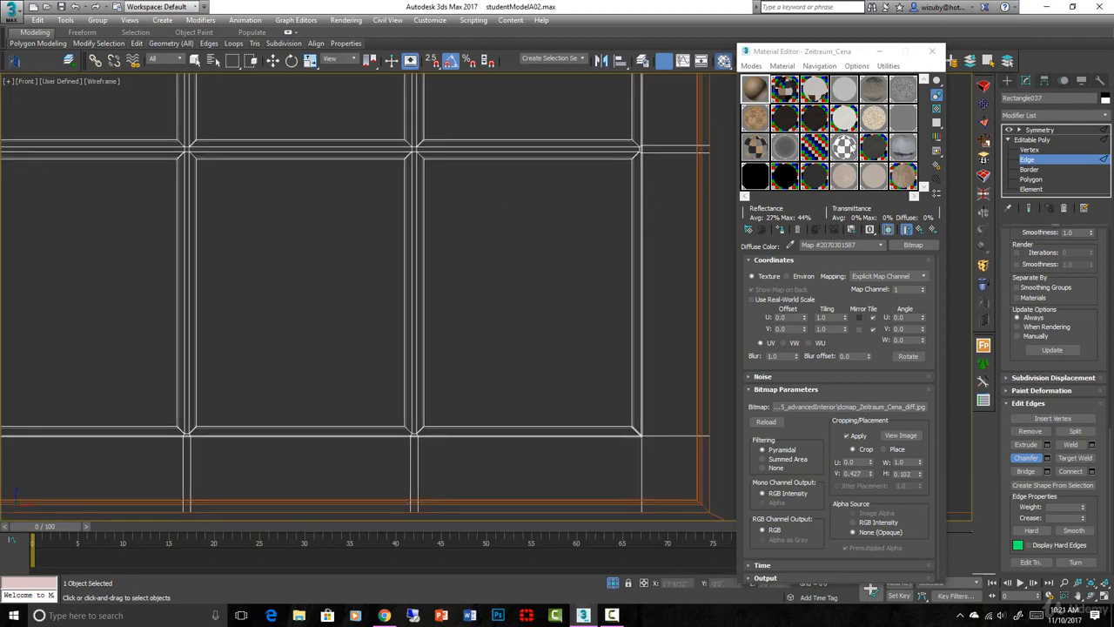
key("w")
left_click(1008, 80)
left_click(1060, 161)
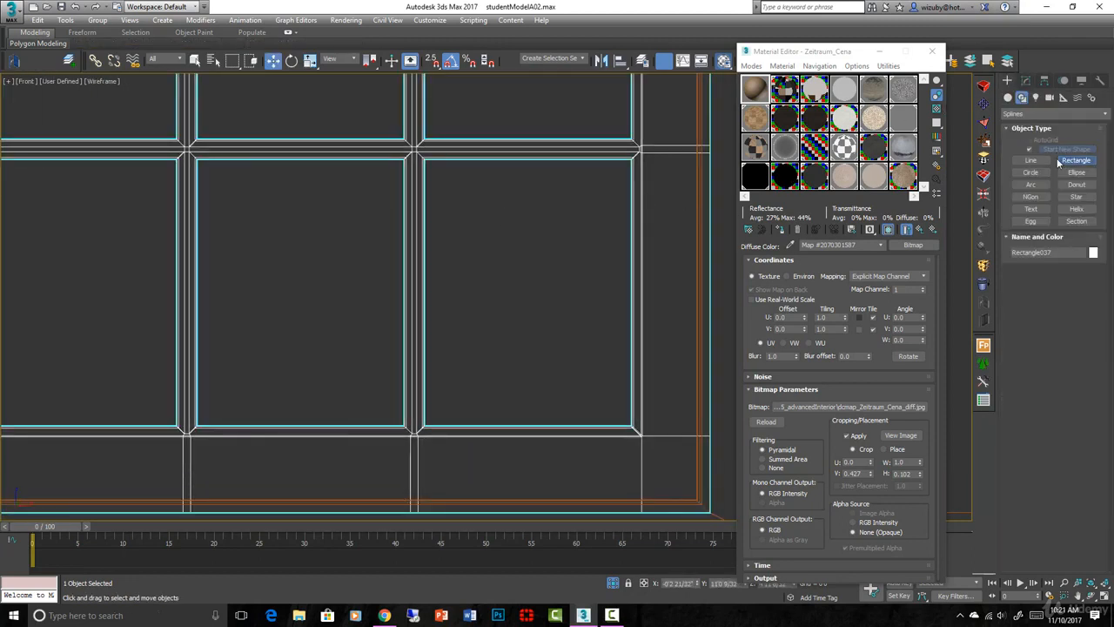
scroll(429, 162, "up", 3)
middle_click_drag(429, 162, 338, 108)
left_click_drag(326, 105, 624, 488)
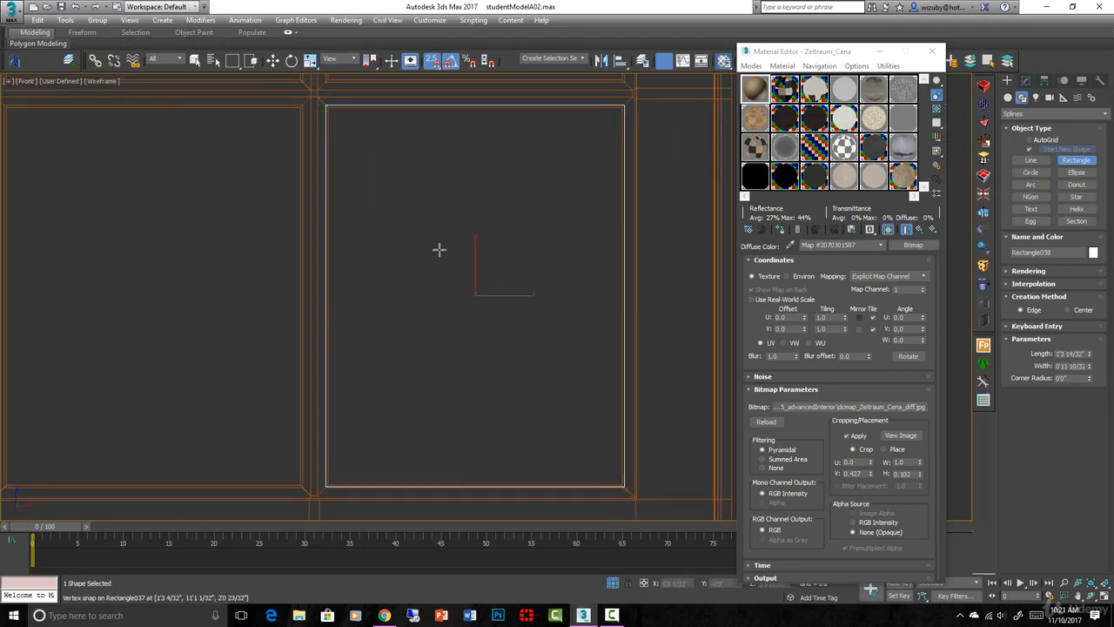
- Move the rectangle in top view so that it sits within the thickness of the window sash
key("t")
key("z")
scroll(444, 254, "down", 10)
middle_click_drag(450, 257, 458, 425)
scroll(458, 425, "up", 3)
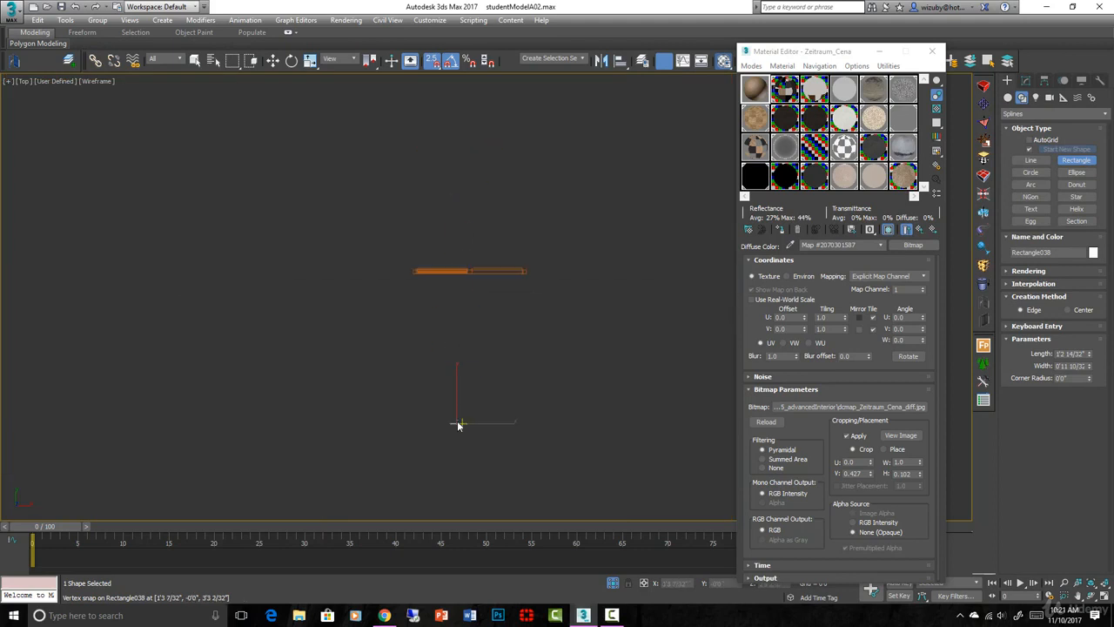
key("w")
key("space")
left_click_drag(457, 423, 460, 271)
scroll(460, 270, "up", 10)
- Extrude the rectangle by -0'2 16/32" and convert it to an editable poly
left_click(979, 232)
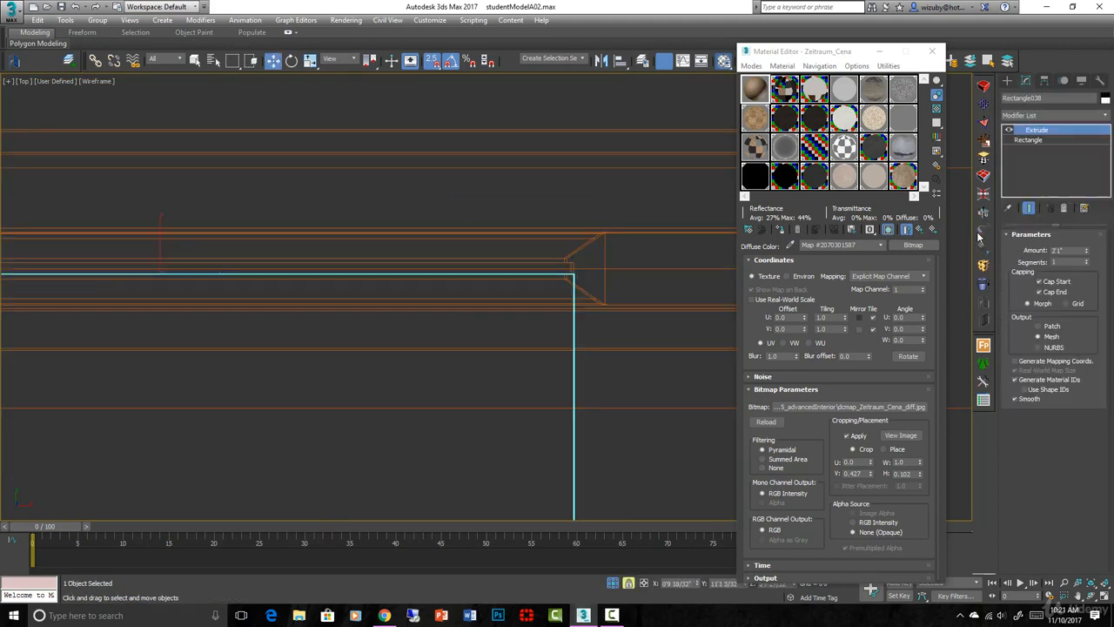
left_click_drag(1087, 252, 1079, 286)
right_click(536, 267)
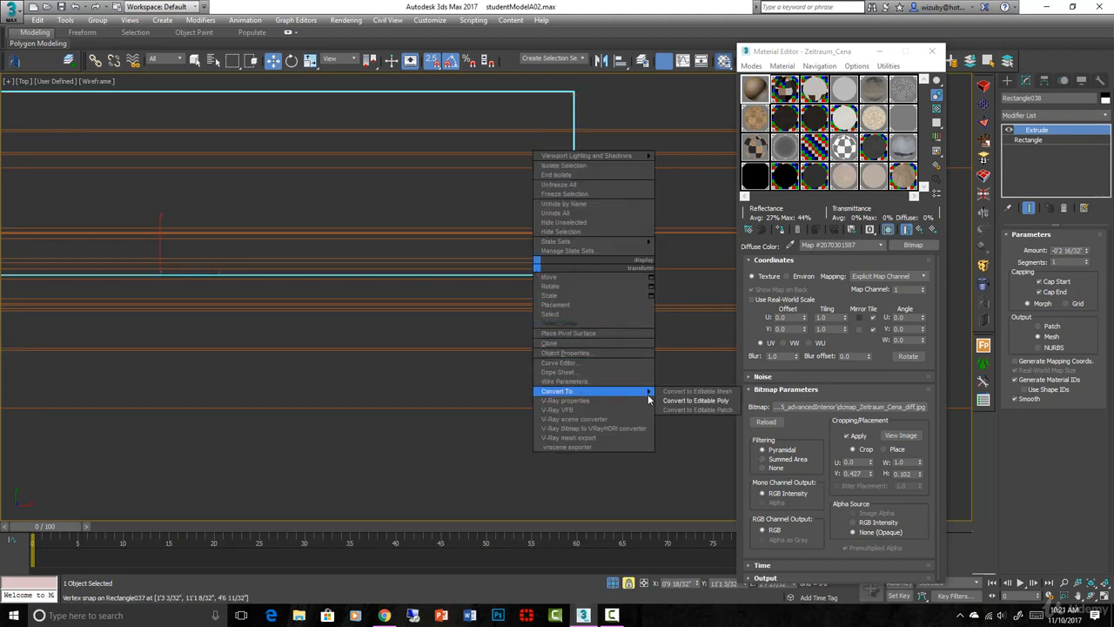
left_click(674, 400)
- Move the four vertices on the pane's far face in top view to thin it to the depth of the sash groove
scroll(681, 297, "down", 5)
left_click(1022, 250)
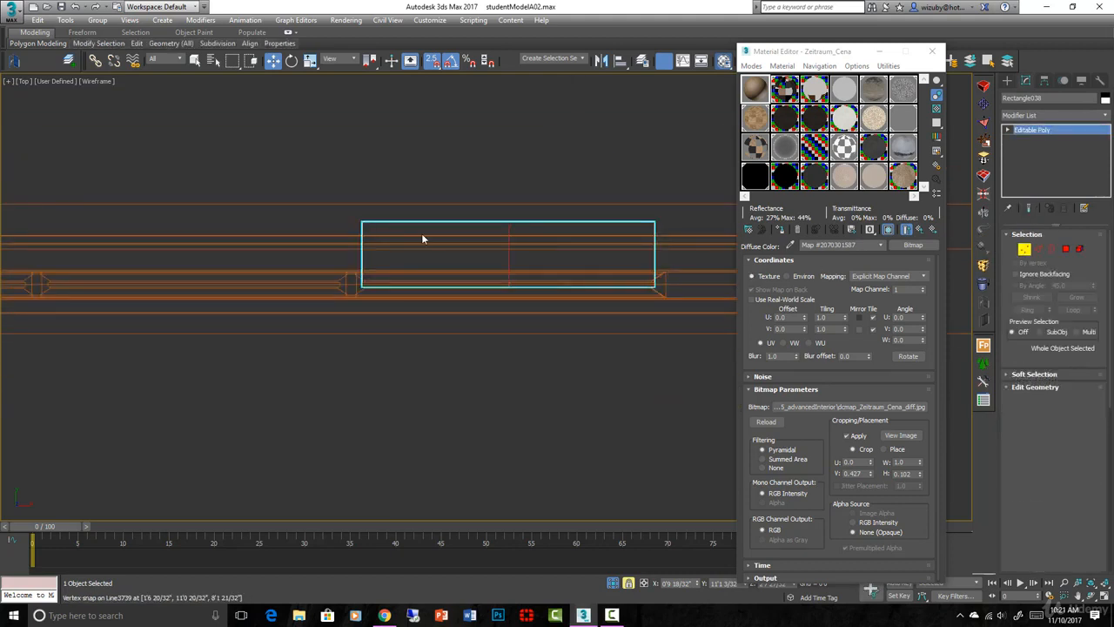
left_click_drag(355, 198, 656, 284)
scroll(642, 256, "up", 3)
scroll(642, 256, "up", 1)
left_click_drag(651, 245, 652, 316)
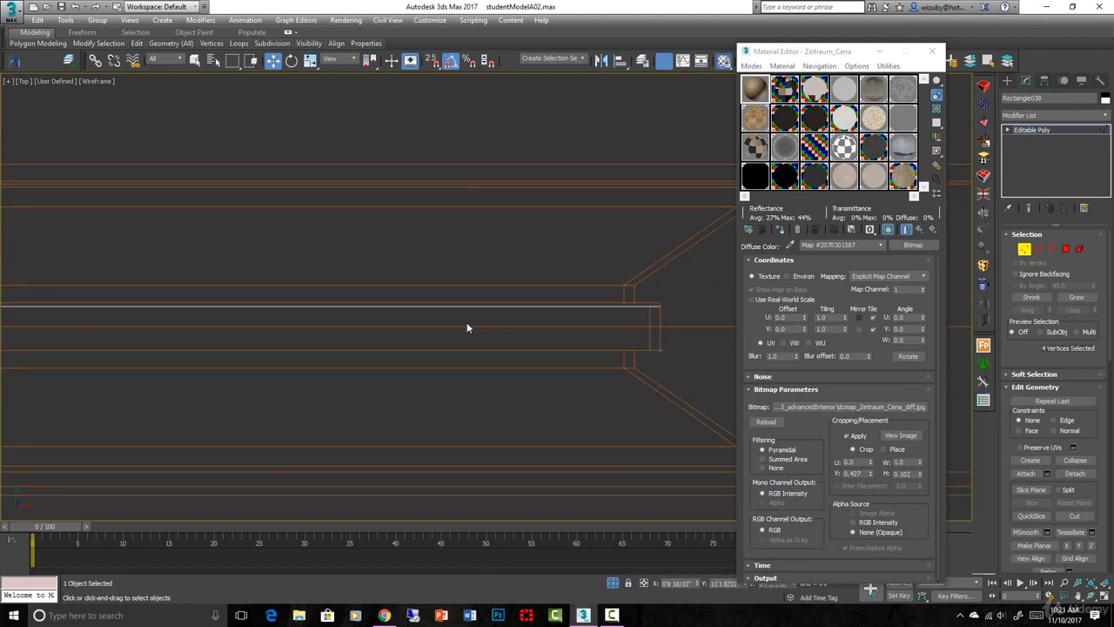
- Make the pane slightly thinner than the sash groove and centre it in the groove in top view
scroll(467, 322, "down", 5)
middle_click_drag(244, 328, 501, 265)
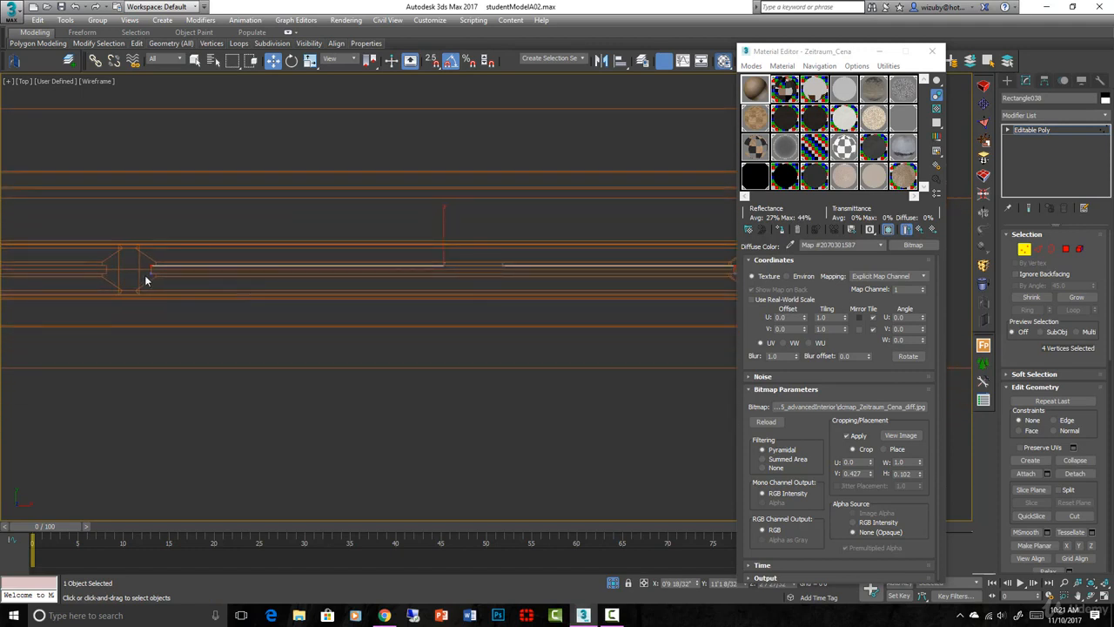
scroll(161, 261, "up", 2)
scroll(146, 231, "up", 1)
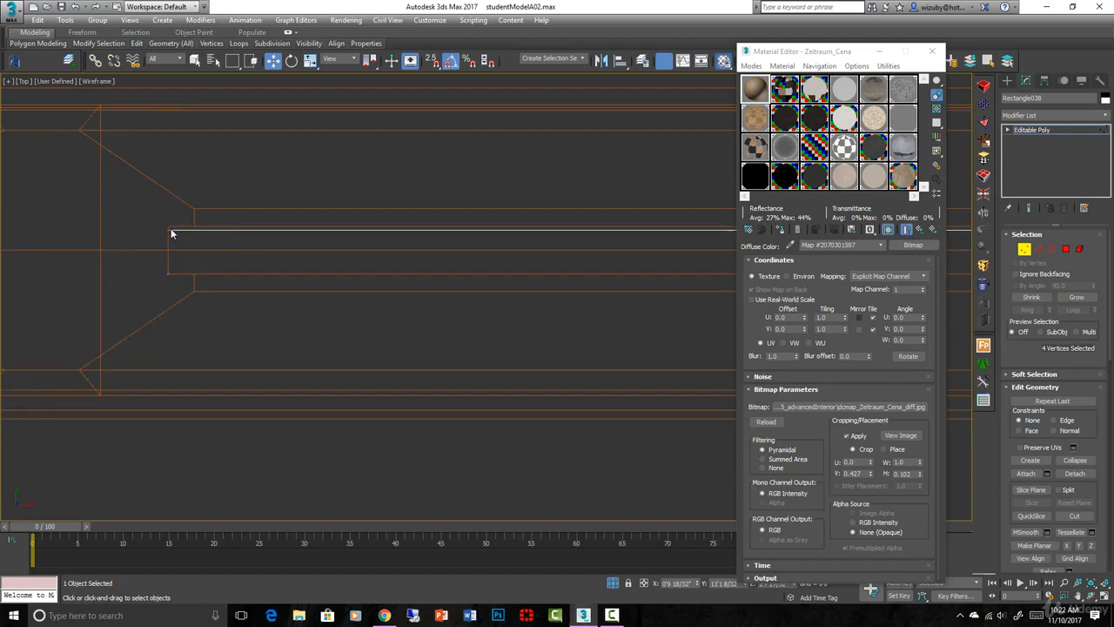
key("1")
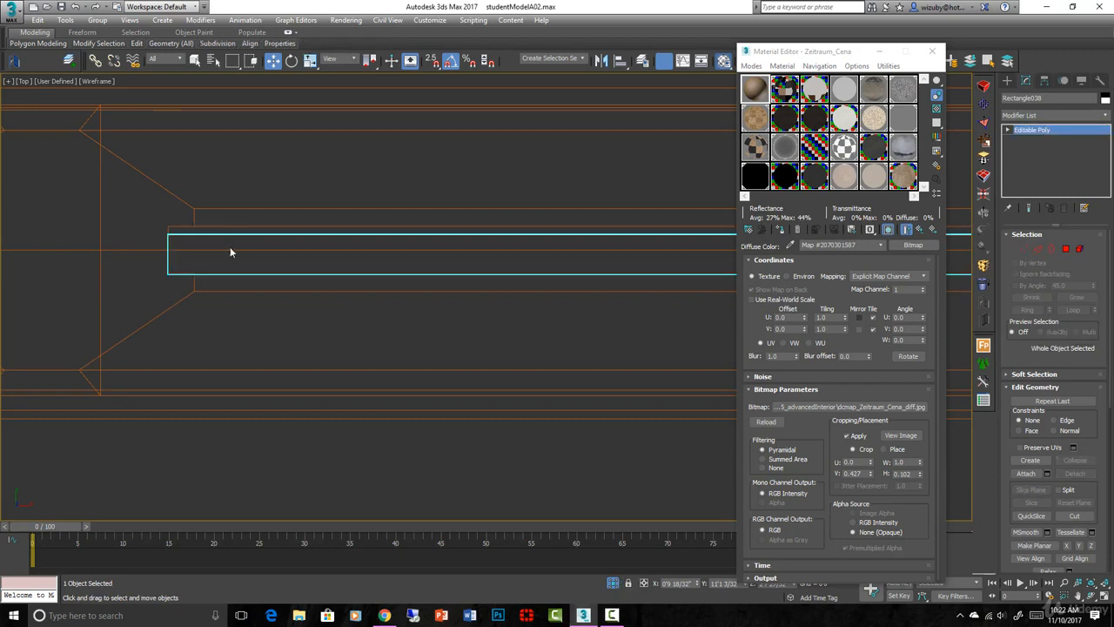
left_click_drag(228, 239, 232, 235)
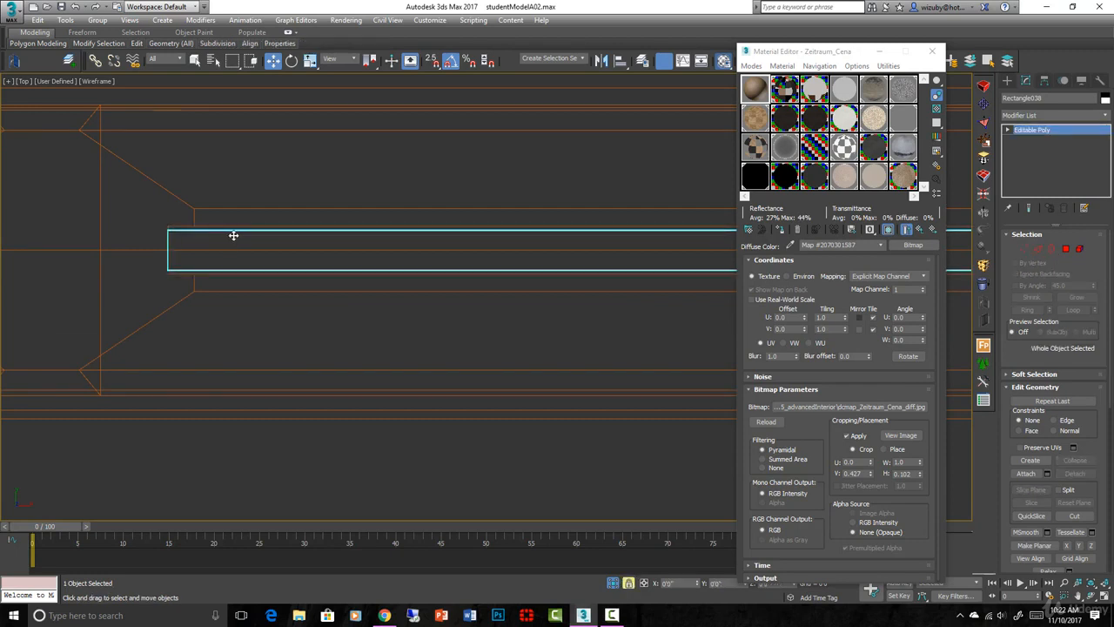
- Examine the pane's fit in the lower-right opening in shaded front and angled views
scroll(234, 239, "down", 2)
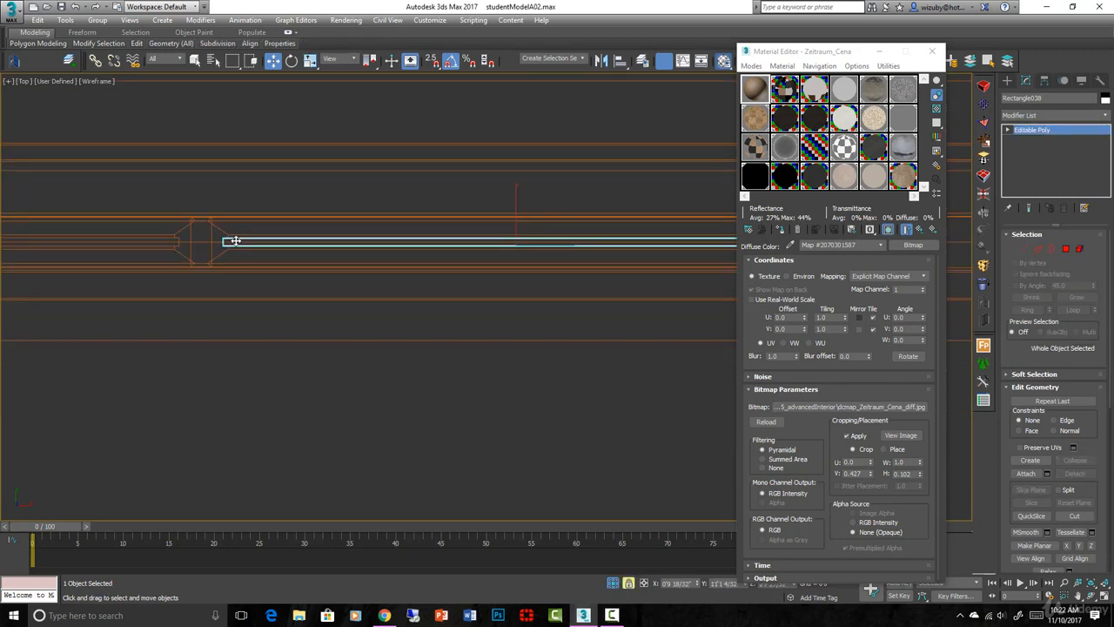
scroll(252, 242, "down", 2)
key("f")
scroll(513, 251, "down", 2)
key("F3")
scroll(513, 253, "down", 2)
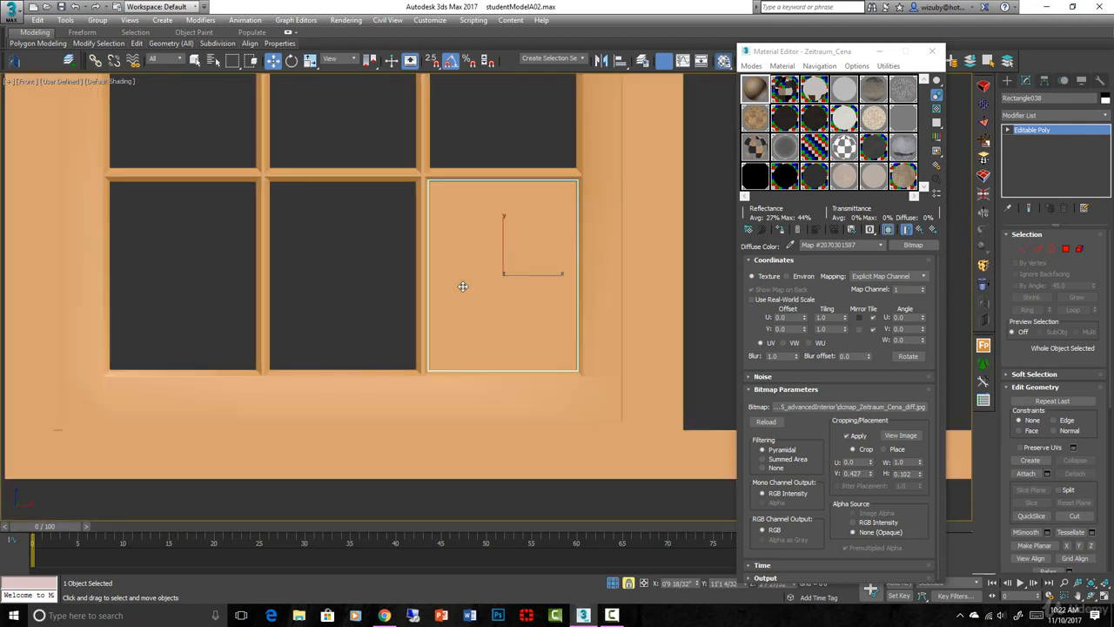
scroll(462, 286, "up", 2)
middle_click_drag(462, 287, 658, 291, "alt")
key("F4")
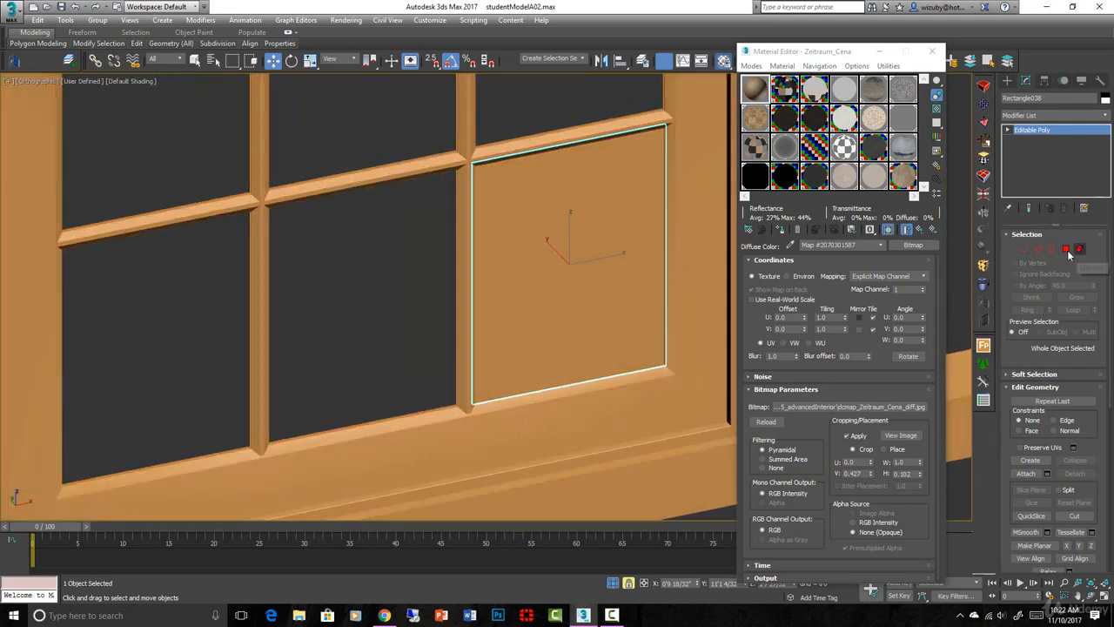
- Select the pane's upper and lower horizontal edges and connect them with 5 segments
left_click(1038, 249)
key("2")
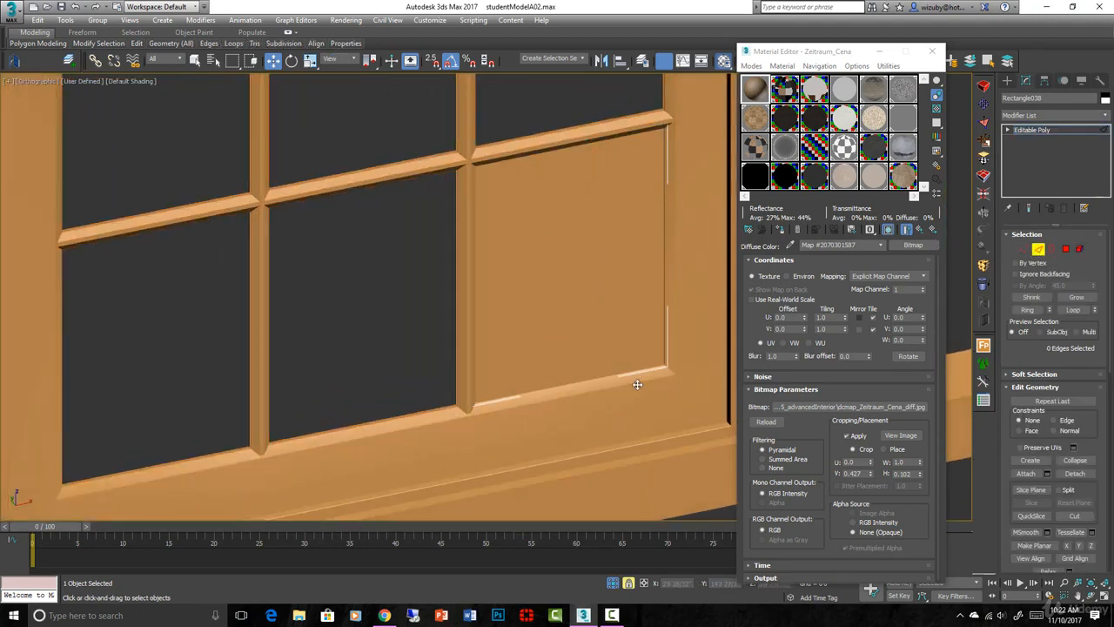
left_click_drag(561, 93, 561, 94)
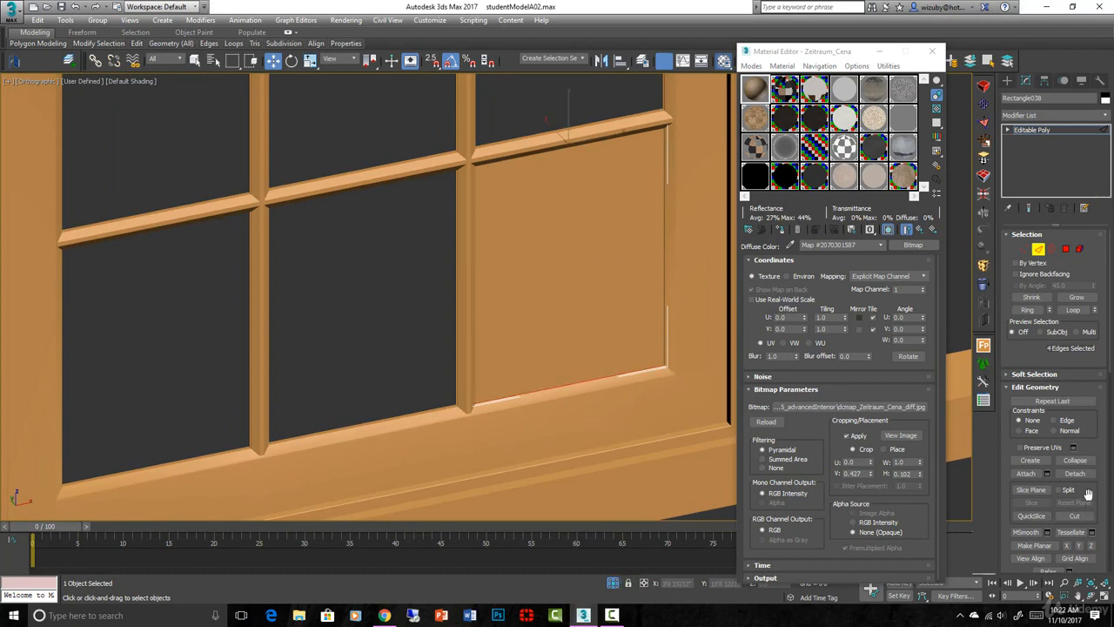
scroll(1087, 494, "down", 10)
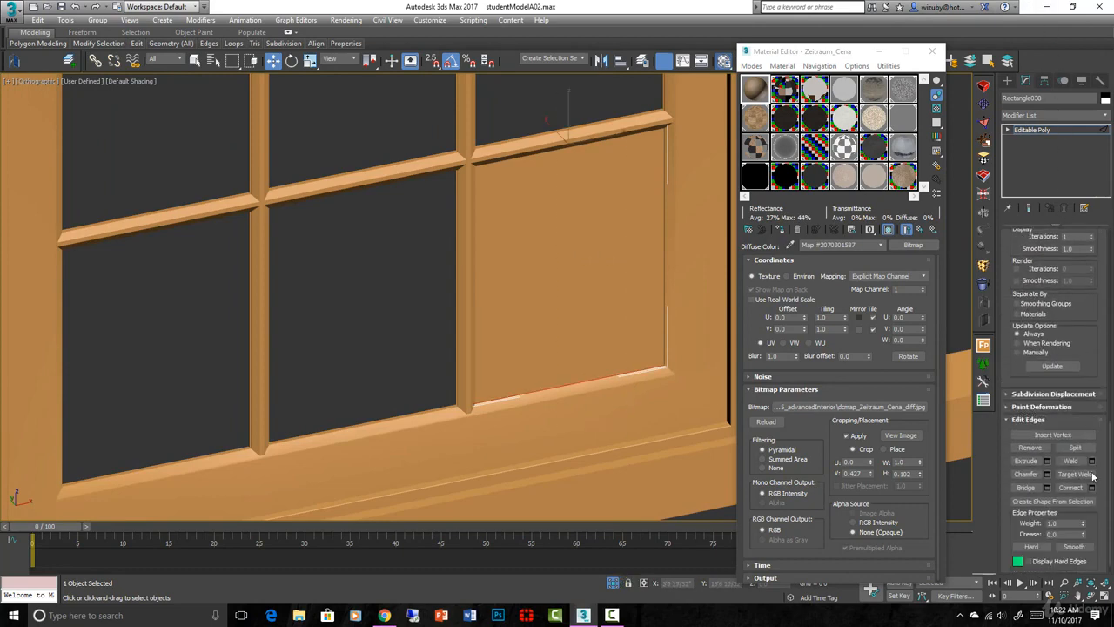
left_click(1093, 488)
left_click(496, 300)
left_click(494, 353)
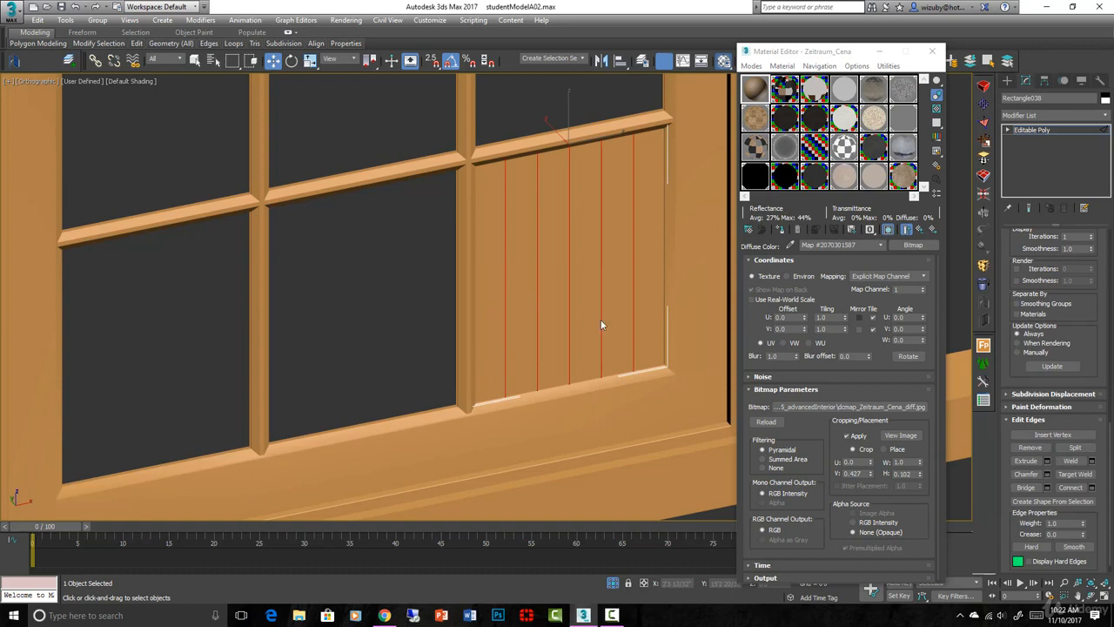
- Connect the pane's vertical edges with 7 segments to divide it into horizontal rows
left_click(1092, 488)
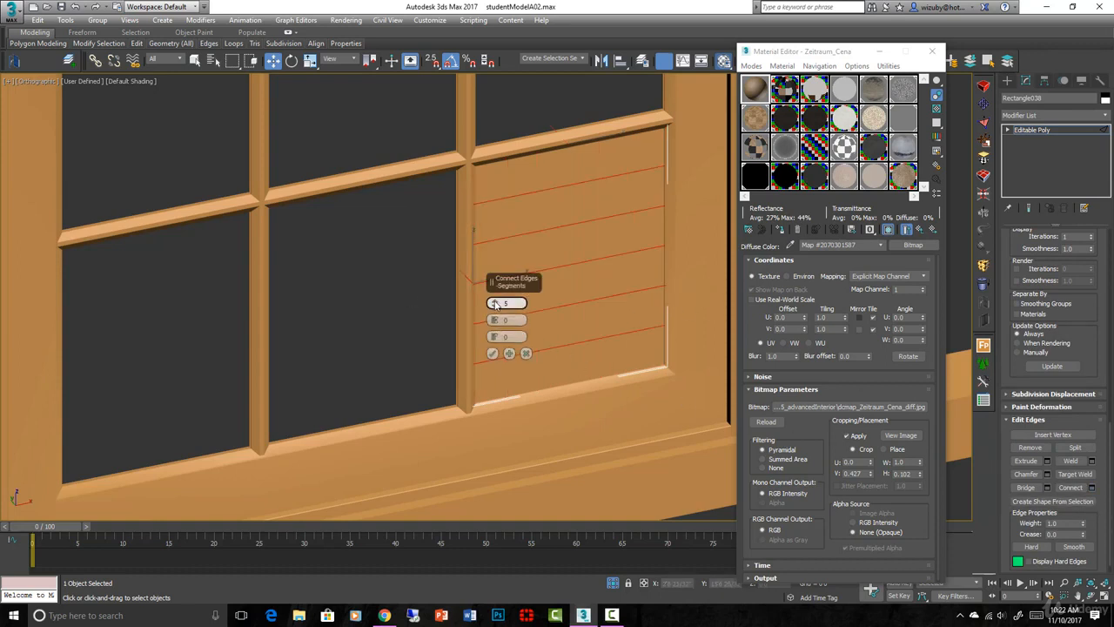
left_click(494, 301)
left_click(494, 302)
left_click(494, 353)
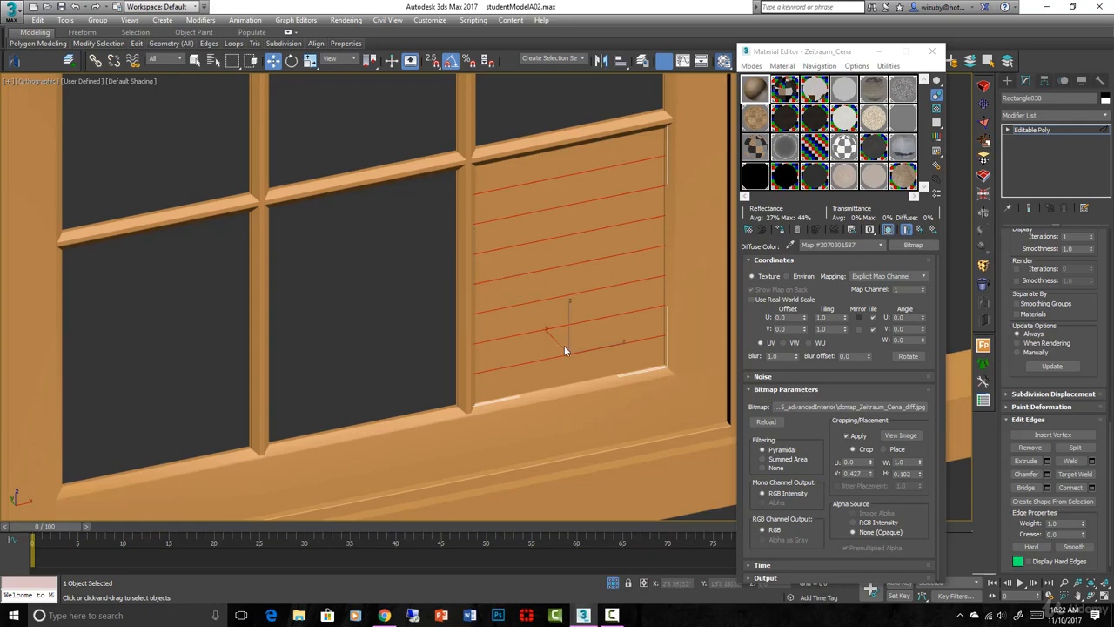
- Display the pane with edged faces and apply a Noise modifier to it
key("F4")
scroll(638, 357, "down", 3)
scroll(635, 358, "up", 6)
middle_click_drag(635, 358, 634, 379, "alt")
left_click(1053, 115)
key("u")
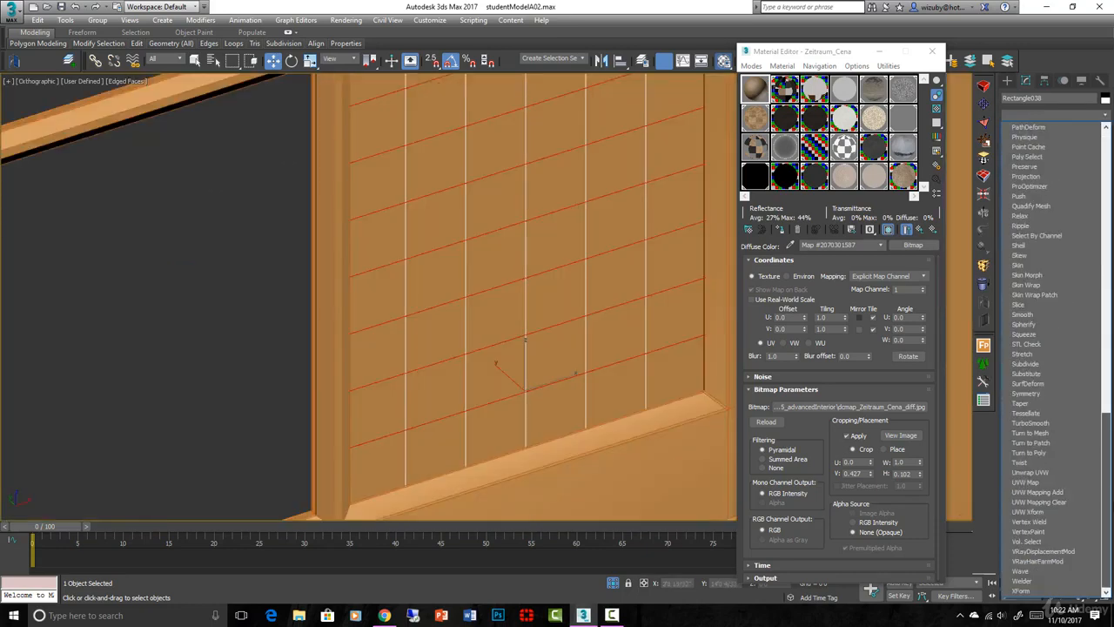
scroll(1053, 357, "up", 15)
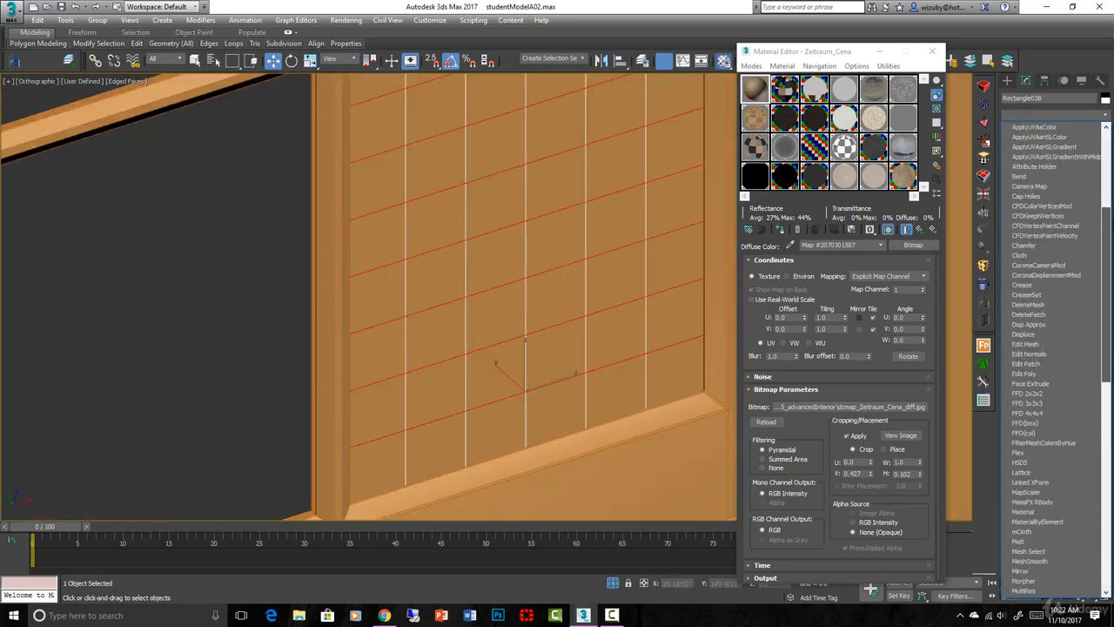
scroll(1040, 439, "down", 5)
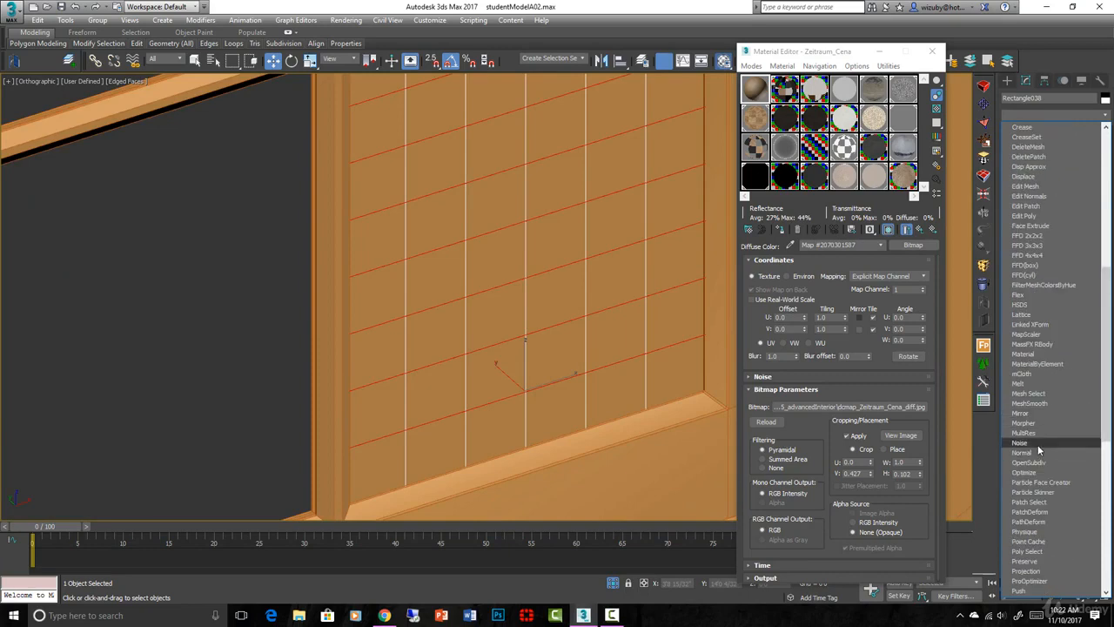
left_click(1023, 443)
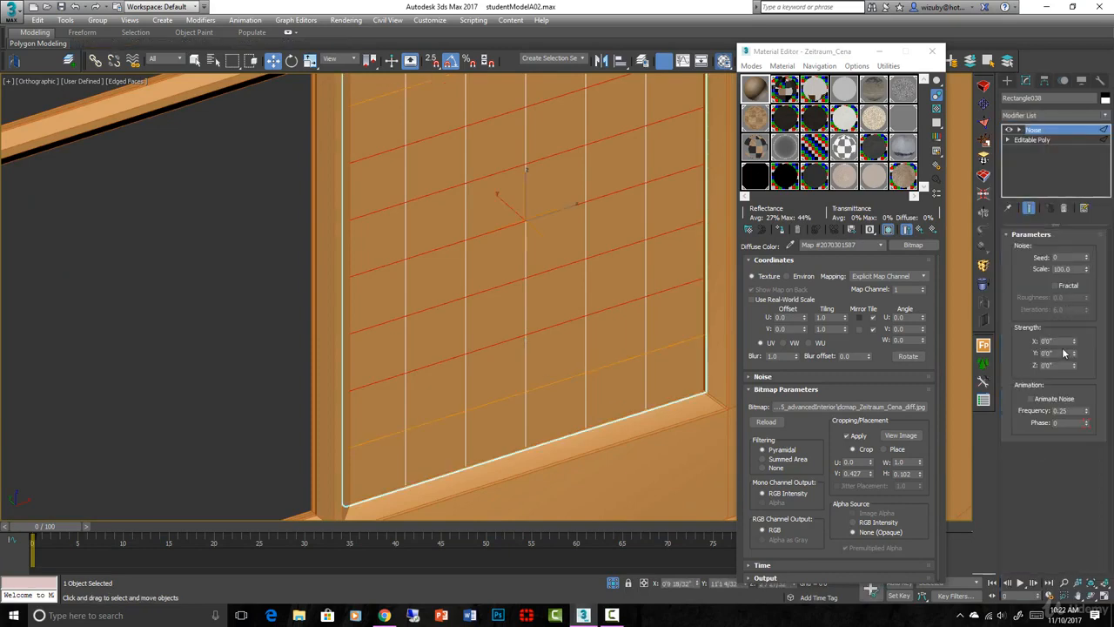
- Try different Noise strengths along the Y and X axes of the pane, resetting each to 0
left_click_drag(1074, 355, 1073, 342)
left_click_drag(1010, 167, 937, 82)
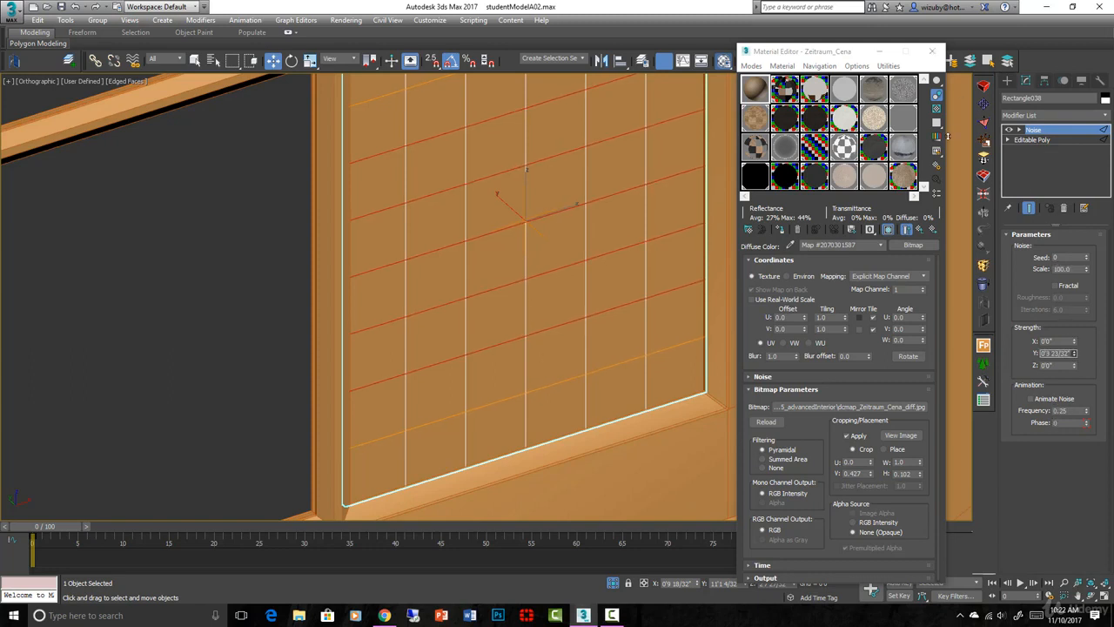
left_click_drag(947, 135, 841, 384)
right_click(1075, 353)
left_click_drag(1074, 342, 923, 144)
right_click(1074, 342)
- Set the Noise scale to 5.0 and use only a fraction of an inch of Z strength to distort the pane subtly
left_click_drag(1075, 366, 1067, 276)
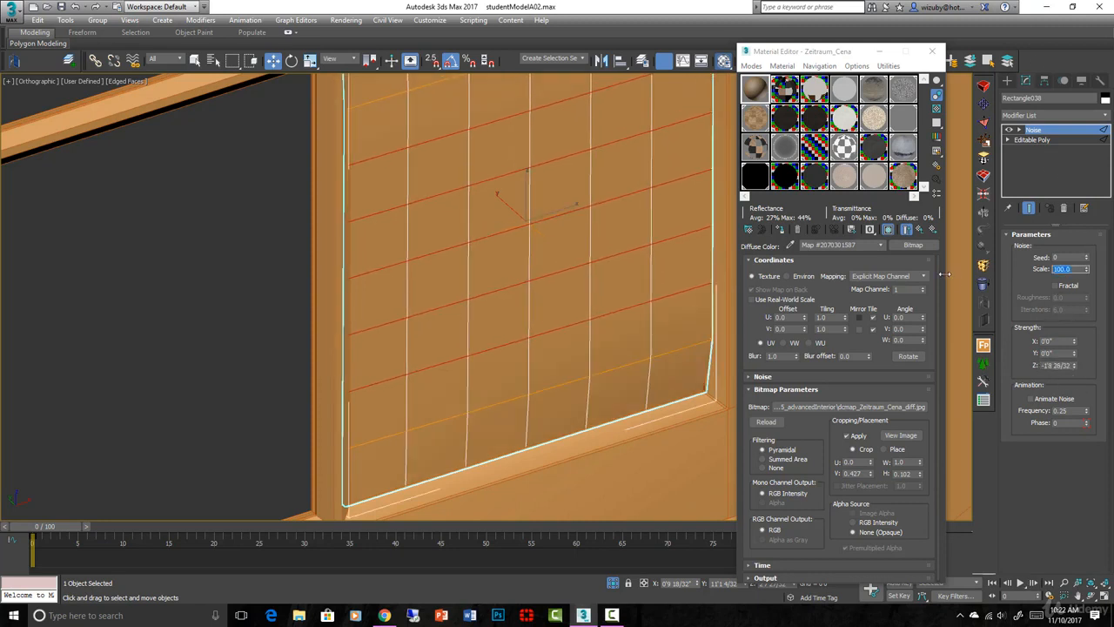
type("5")
key("Return")
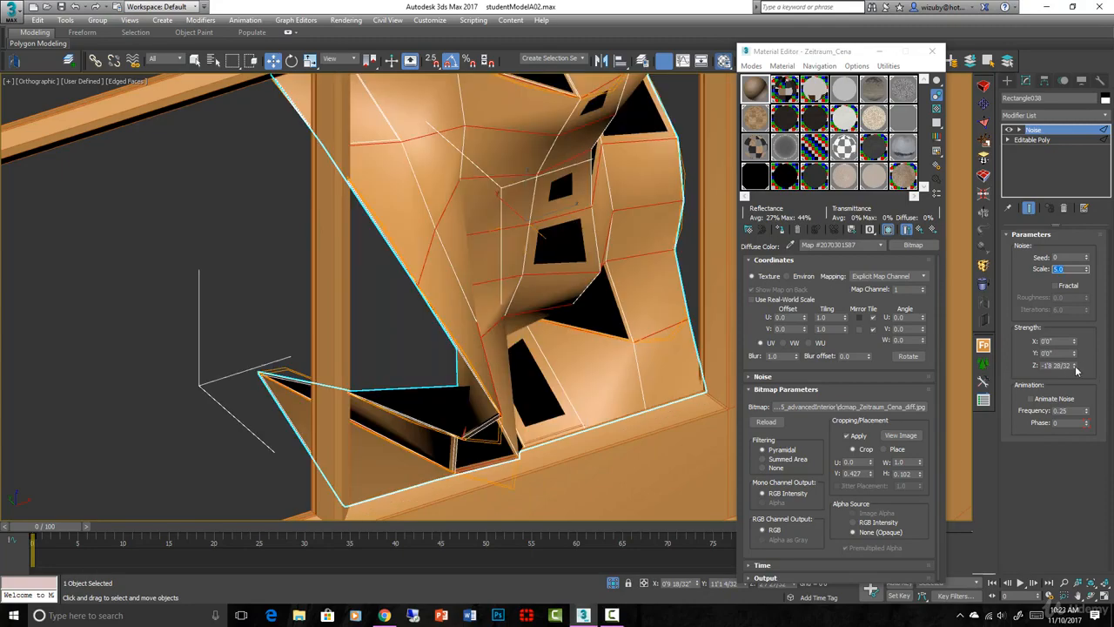
left_click_drag(1076, 369, 1058, 309)
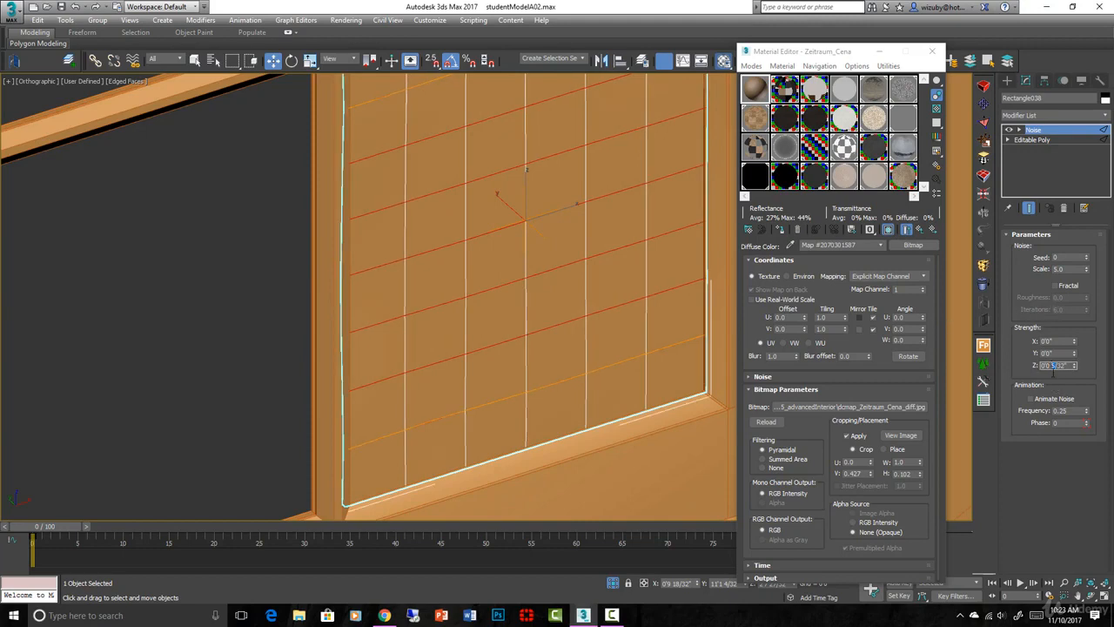
- Check the pane's distortion from above in wireframe and set the Noise scale to 1.0
scroll(595, 335, "down", 5)
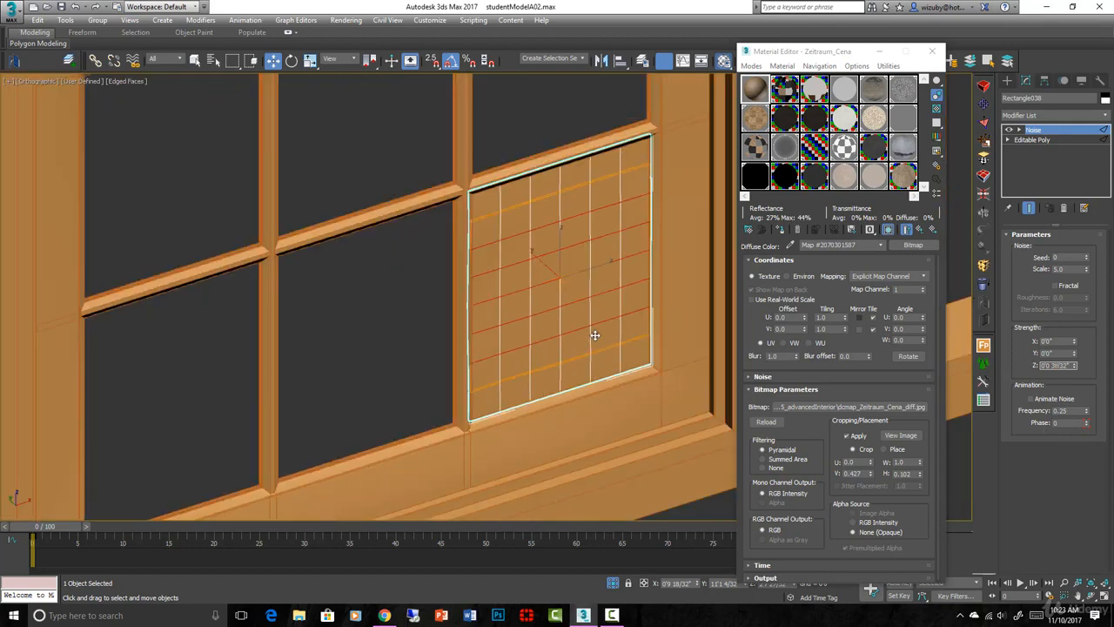
key("t")
scroll(609, 330, "down", 3)
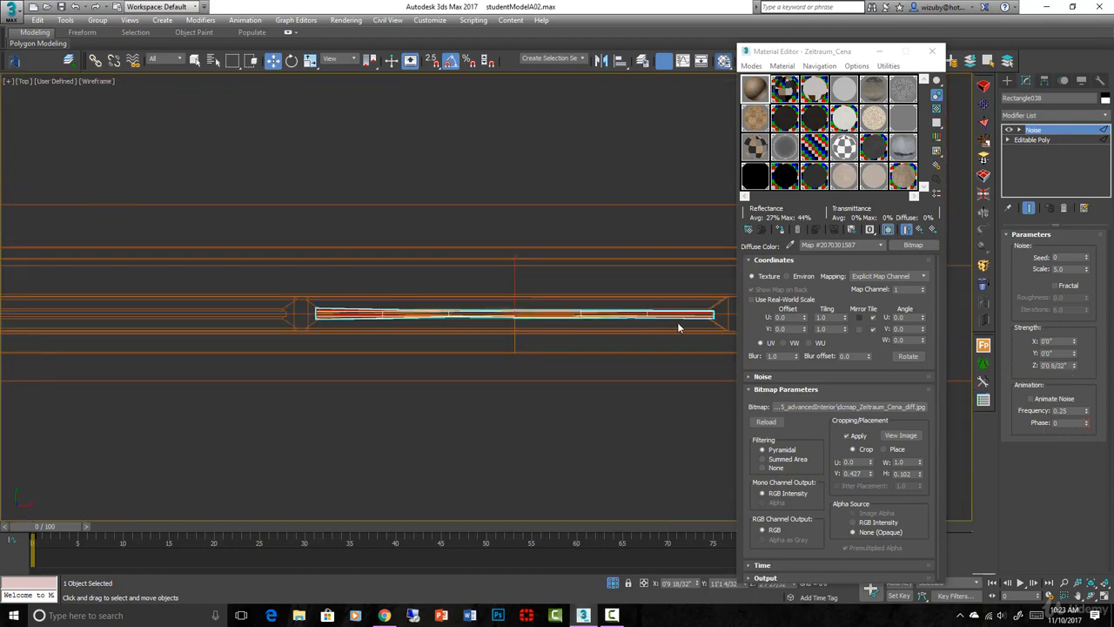
scroll(318, 320, "up", 4)
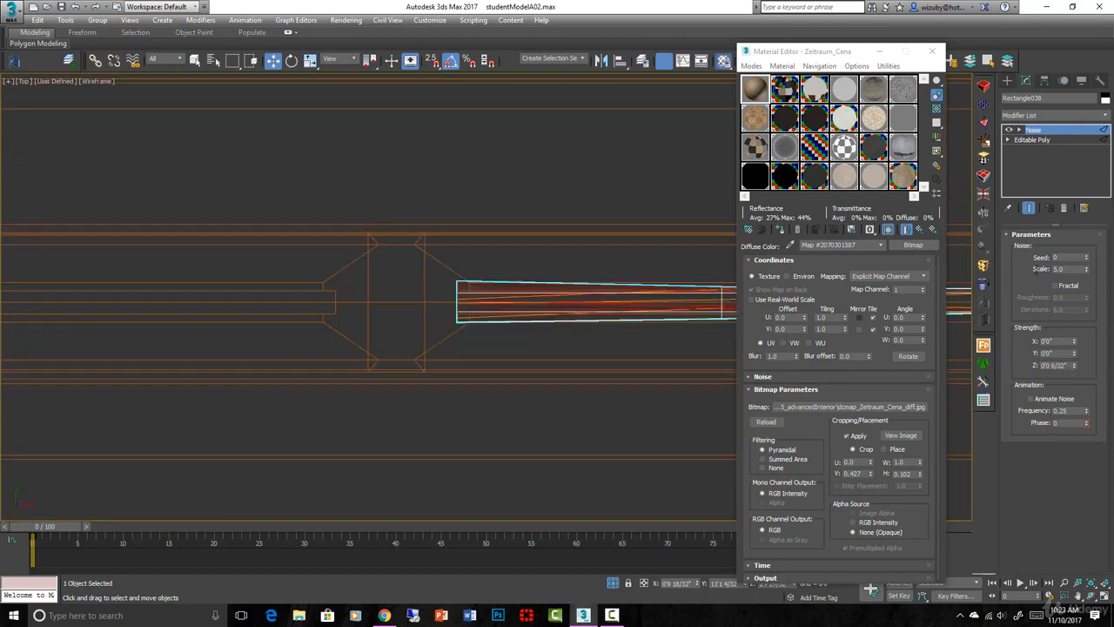
key("Return")
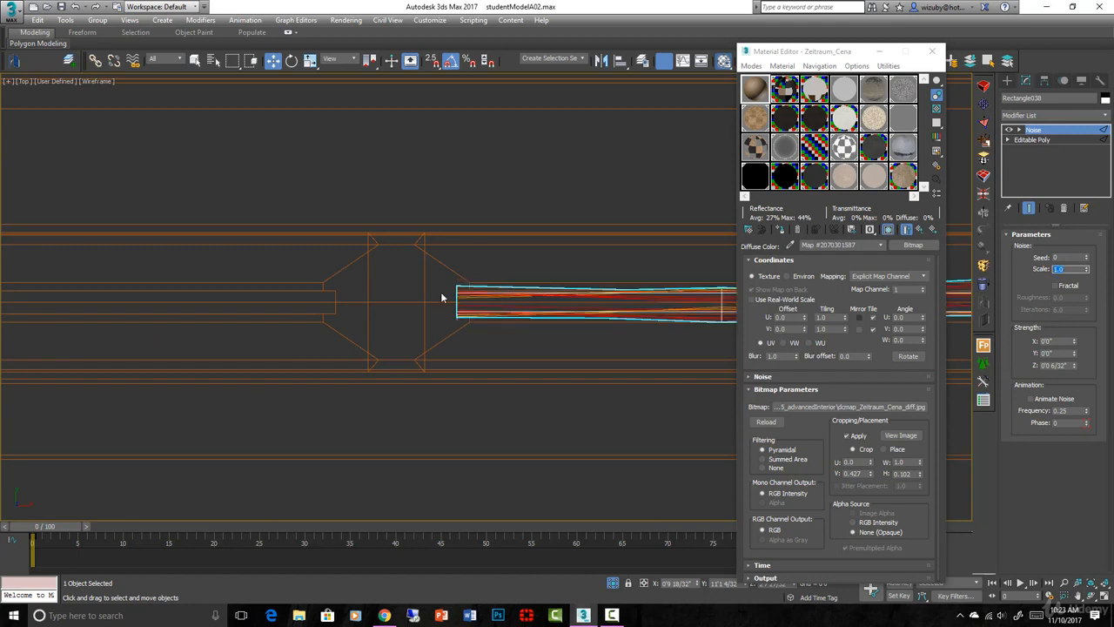
- Display the viewport in Clay shading to inspect the pane's wavy surface
middle_click_drag(441, 298, 127, 293)
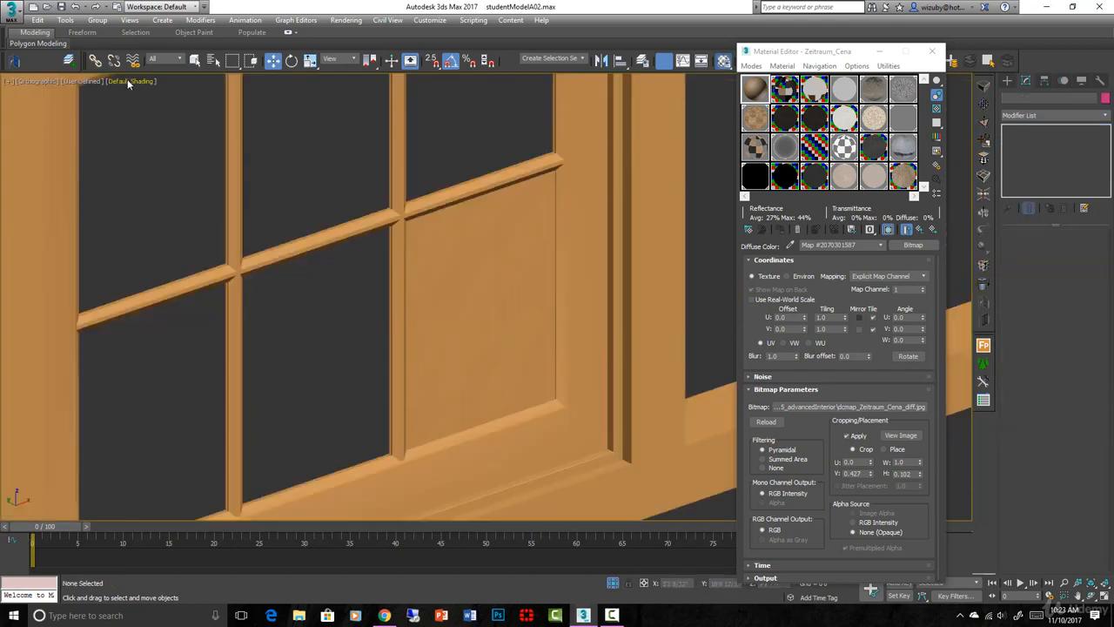
left_click(132, 81)
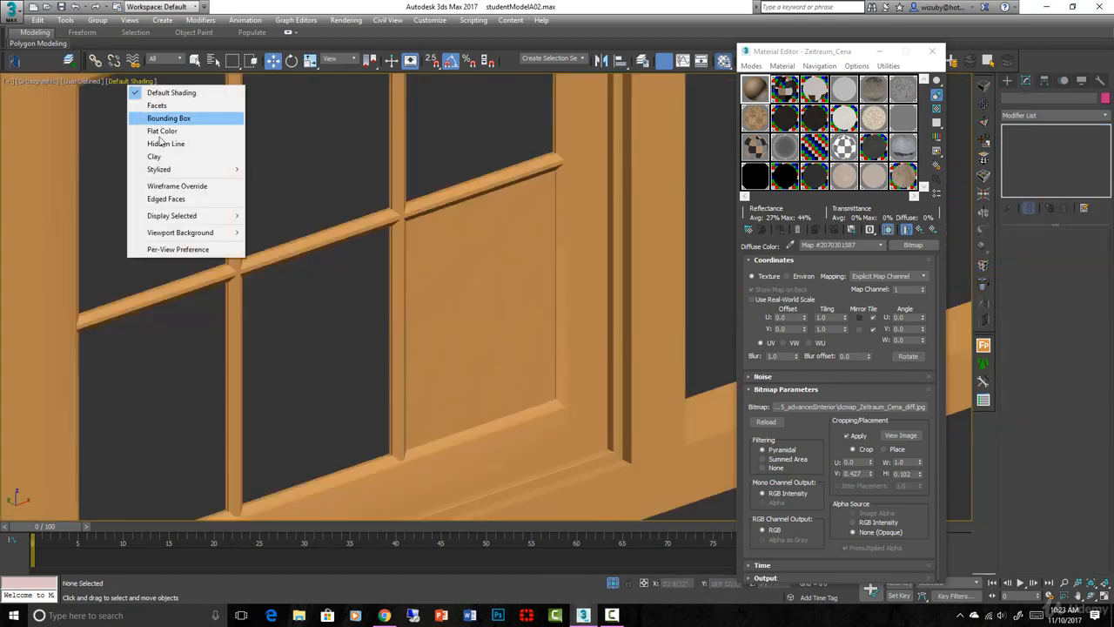
left_click(155, 155)
scroll(522, 359, "up", 4)
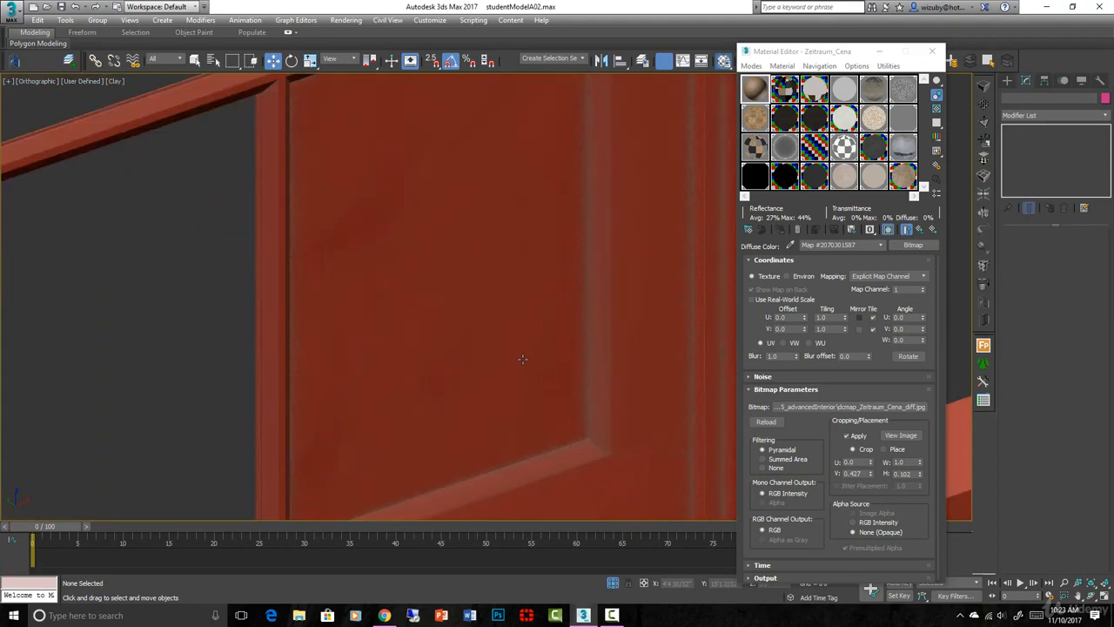
- Select the distorted pane and collapse its Noise modifier by converting it to an Editable Poly
left_click(525, 362)
scroll(525, 362, "down", 4)
mouse_move(525, 362)
middle_mouse_down("alt")
mouse_move(498, 361)
mouse_move(493, 341)
mouse_move(517, 363)
mouse_move(516, 347)
middle_mouse_up("alt")
key("f")
scroll(550, 315, "down", 4)
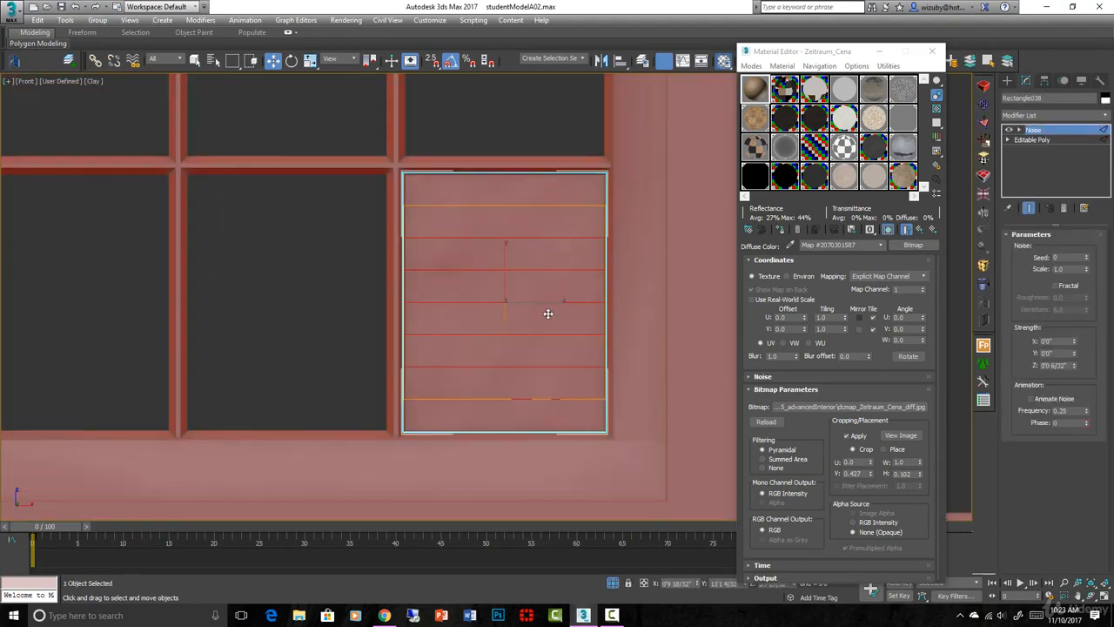
right_click(548, 313)
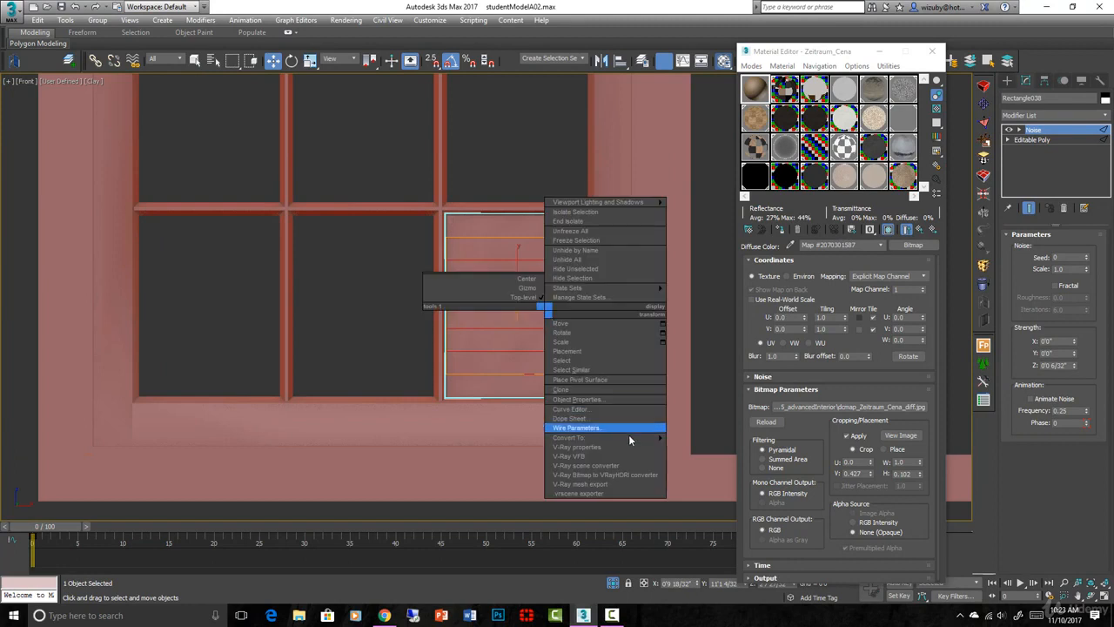
mouse_move(629, 436)
left_click(688, 444)
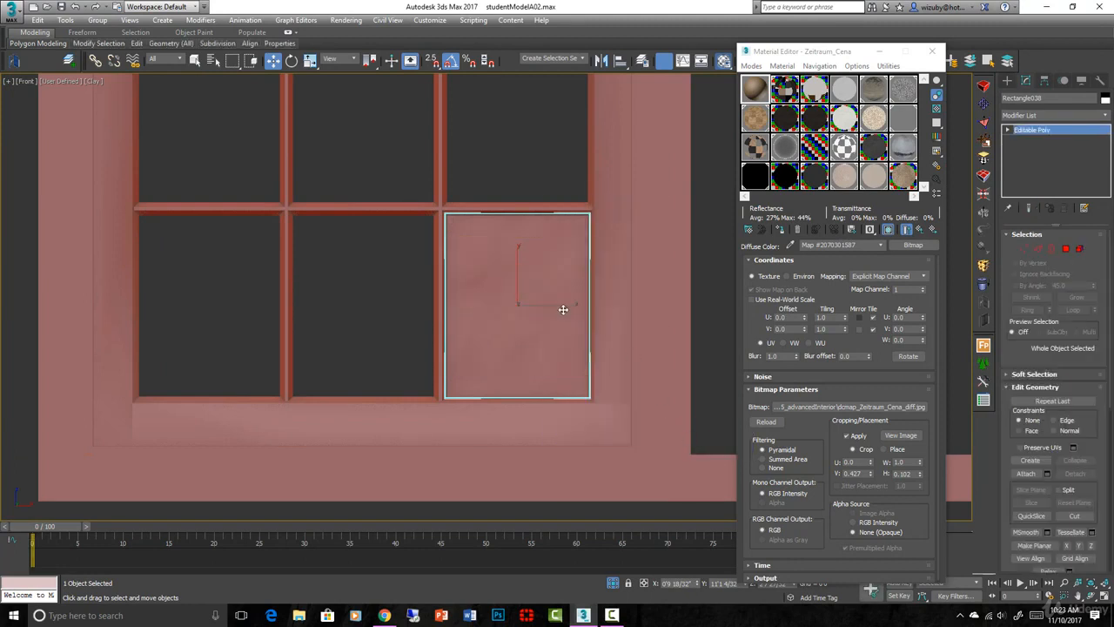
- Clone the pane as an instance into the lower middle opening and mirror it along Y without cloning
left_click_drag(562, 309, 408, 323, "shift")
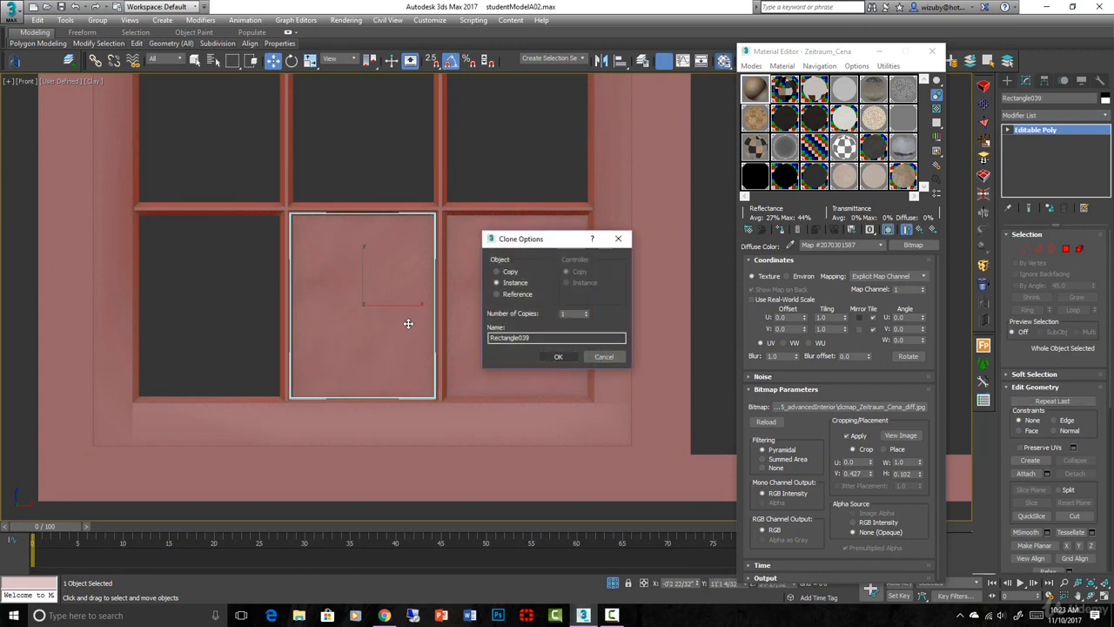
left_click(556, 355)
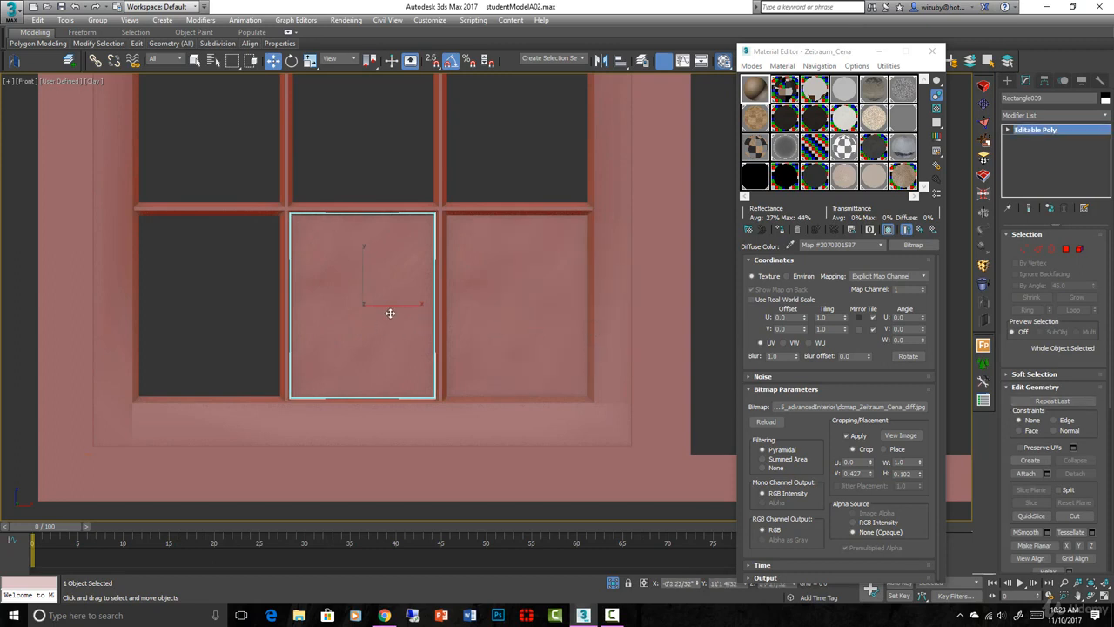
scroll(390, 313, "down", 2)
middle_click_drag(389, 314, 509, 315)
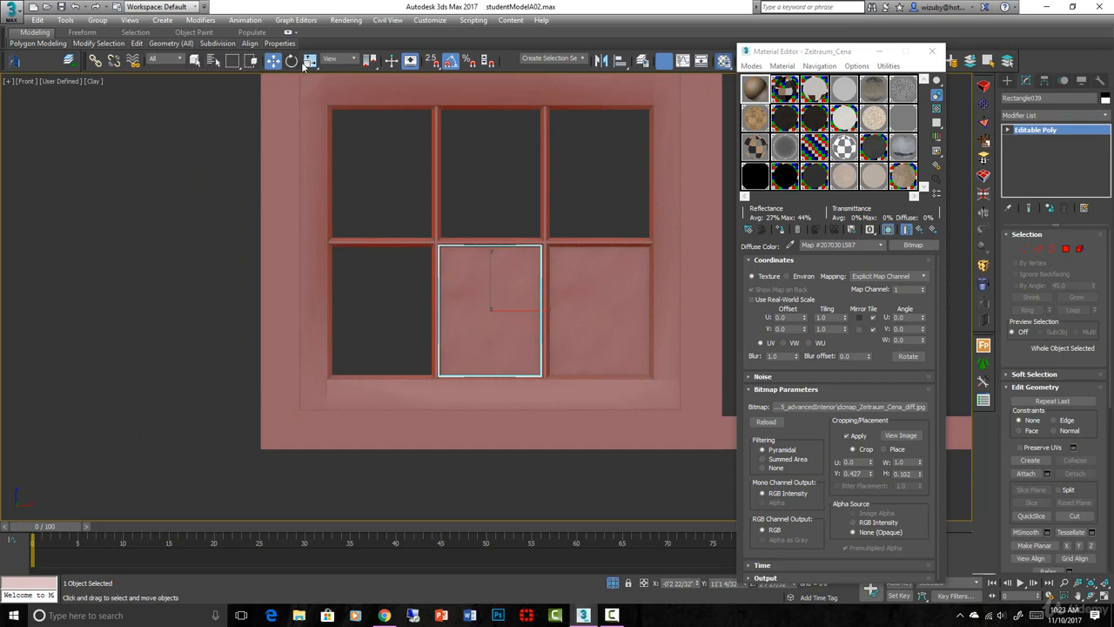
left_click(602, 61)
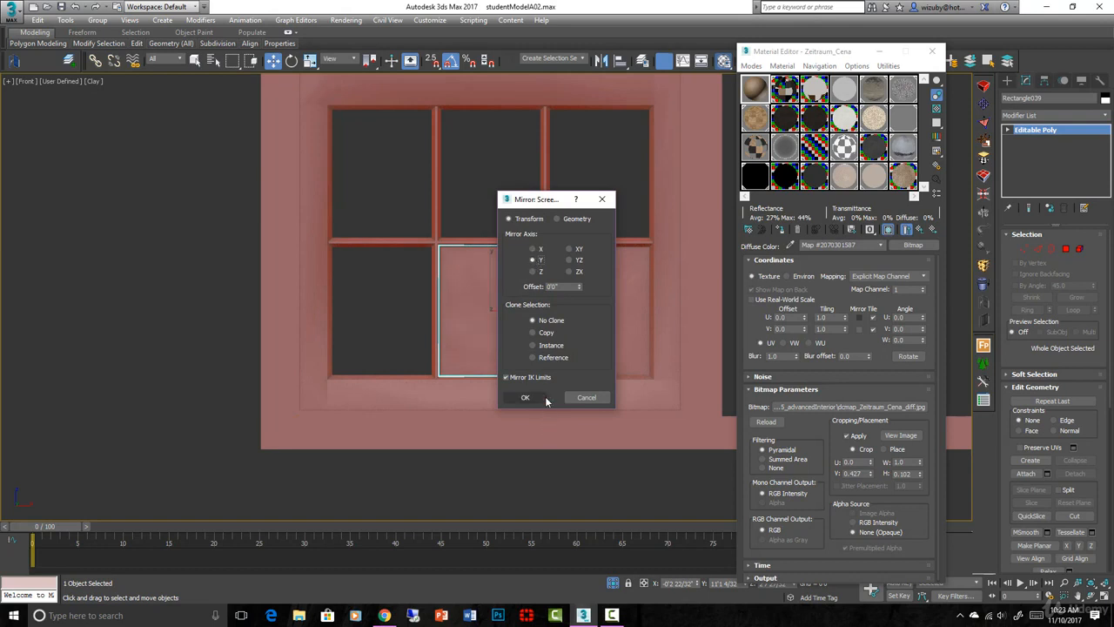
left_click(541, 398)
- Clone the middle pane as an instance into the remaining lower opening and mirror the copy
mouse_move(497, 310)
left_mouse_down("shift")
mouse_move(375, 318)
mouse_move(394, 318)
left_mouse_up("shift")
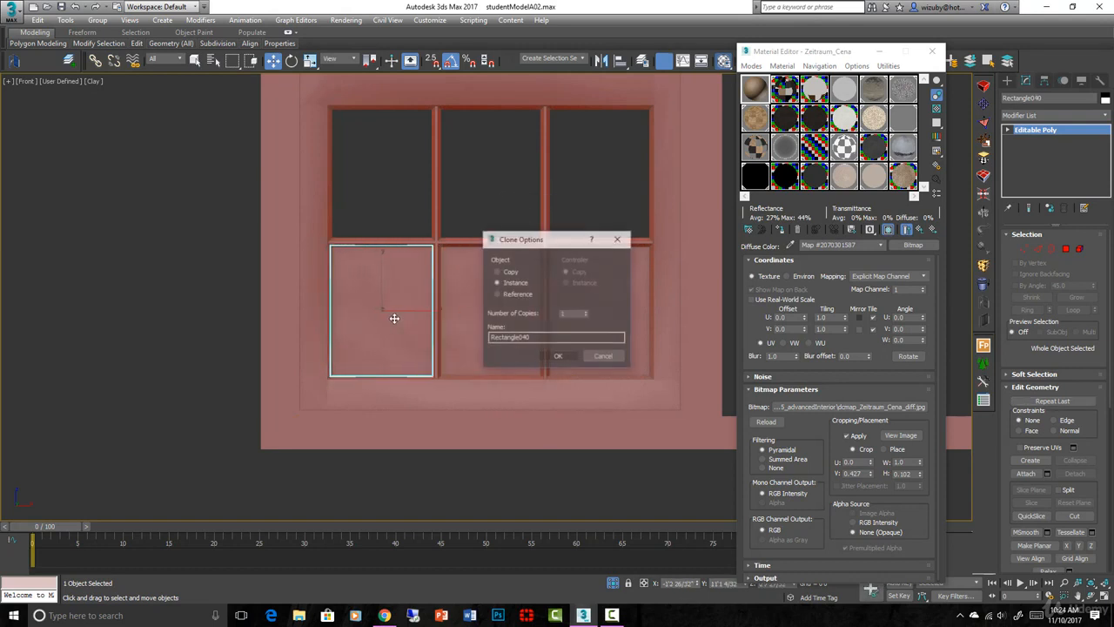
left_click(560, 357)
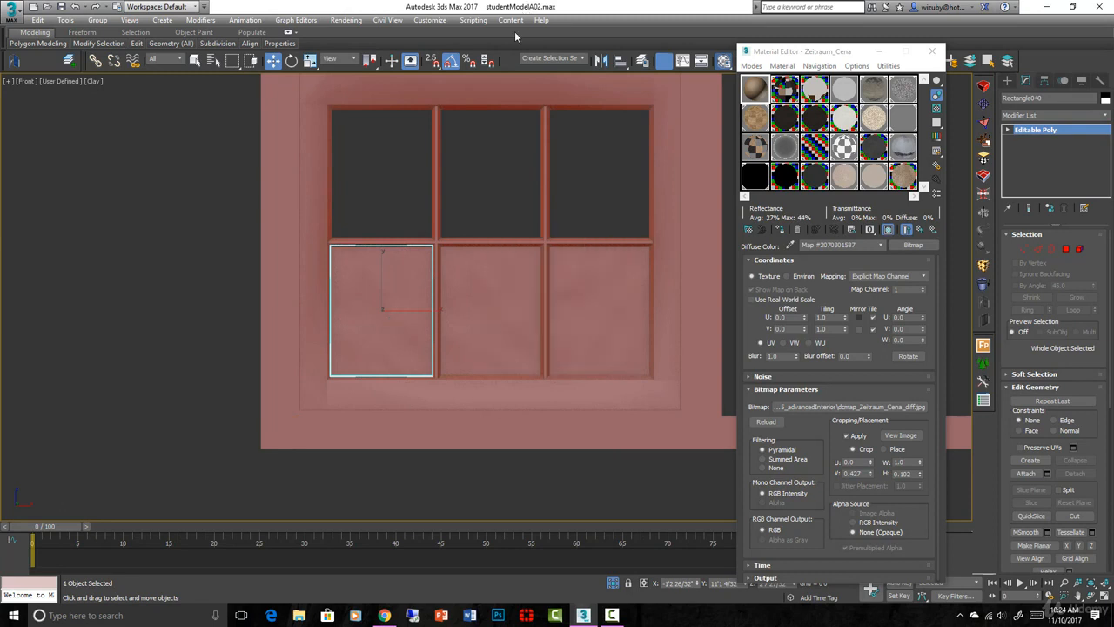
left_click(601, 61)
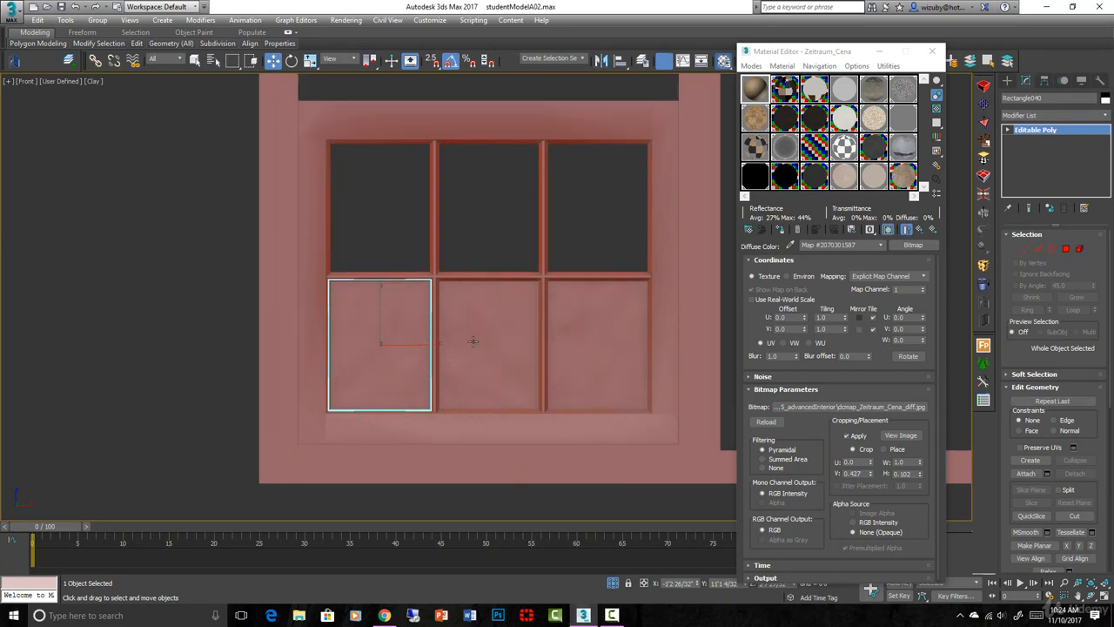
- Copy the three lower panes up into the upper row of sash openings
left_click(472, 341, "ctrl")
key("F6")
left_click_drag(474, 342, 484, 205, "shift")
middle_click_drag(485, 205, 548, 402, "alt")
left_click(547, 402)
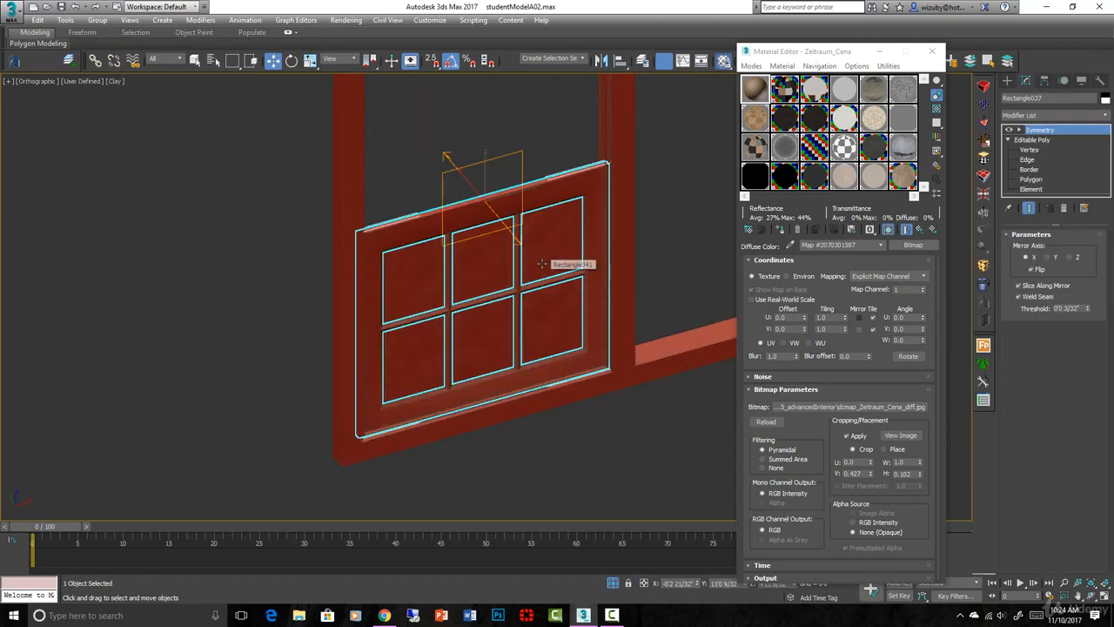
- Select the sash together with its six panes and convert them all to Editable Poly
left_click_drag(567, 129, 439, 336)
right_click(446, 320)
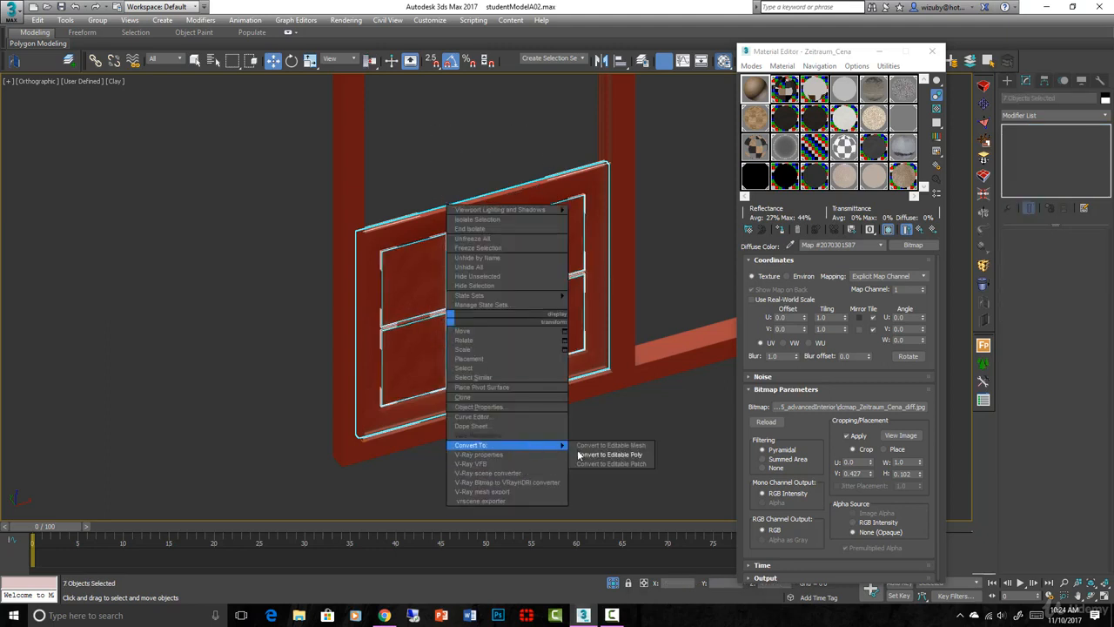
left_click(606, 459)
- Attach all six glass panes to the sash so they form a single object
left_click(513, 149)
left_click(547, 202)
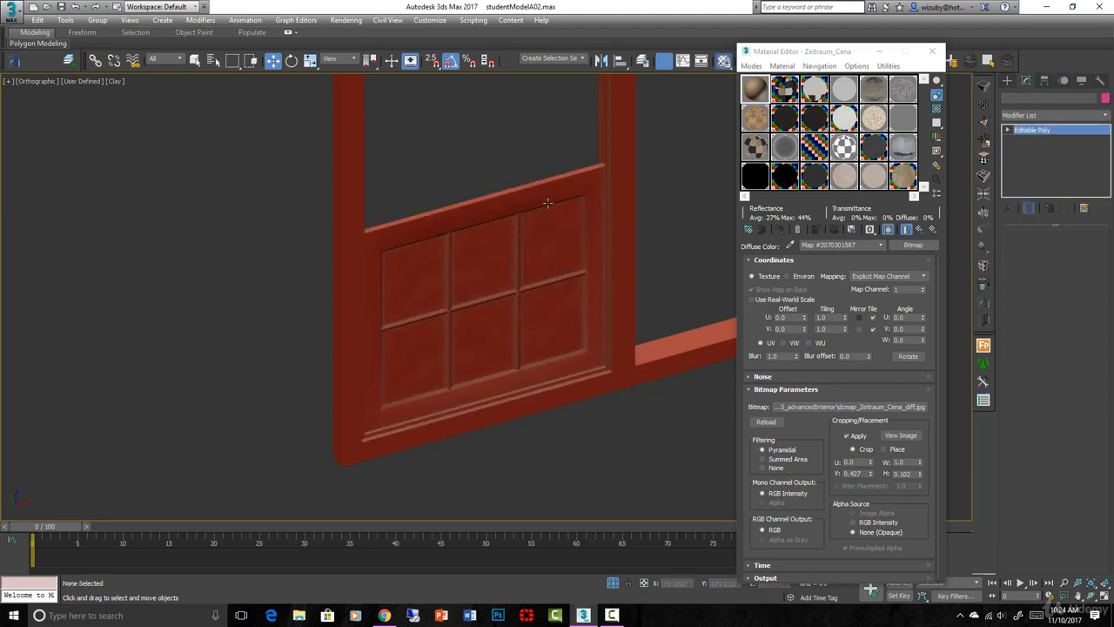
left_click(1037, 477)
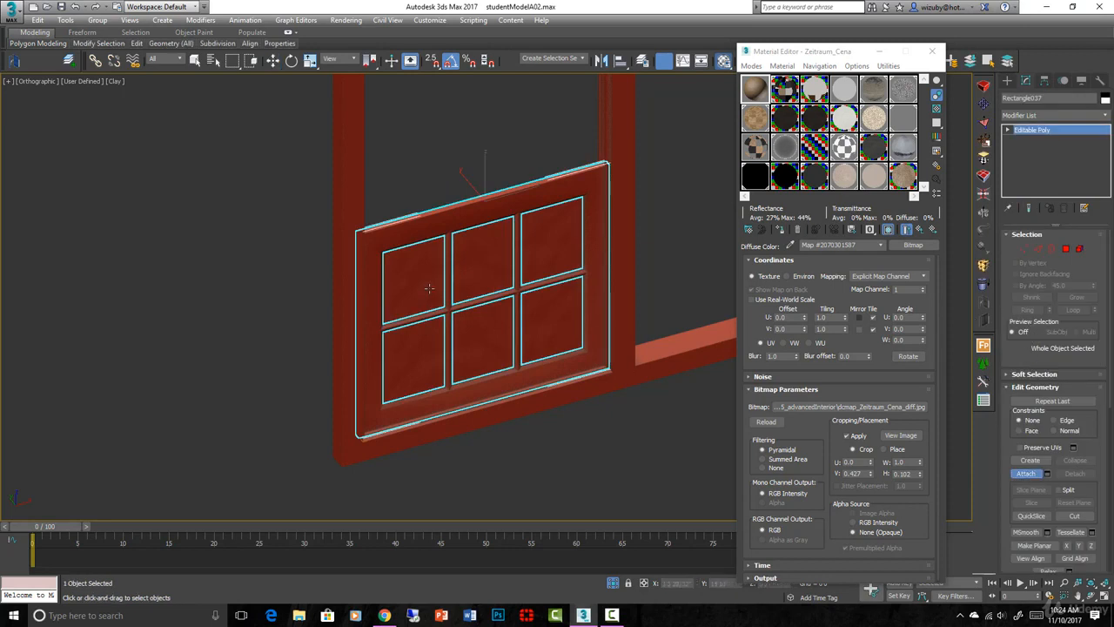
left_click(546, 249)
left_click(483, 260)
left_click(413, 279)
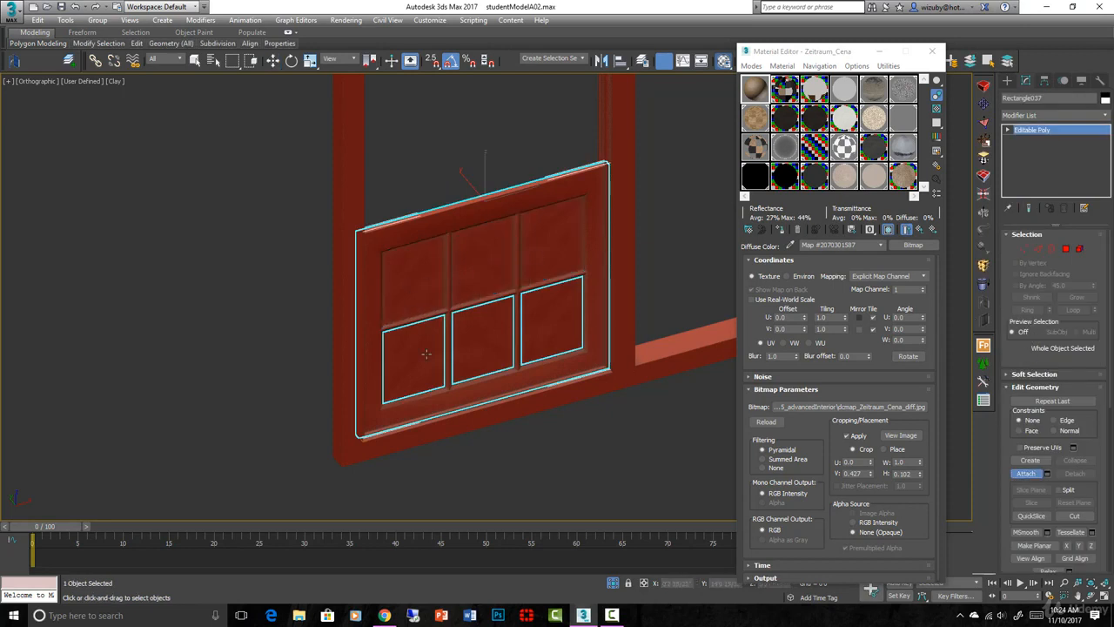
left_click(413, 359)
left_click(509, 340)
left_click(556, 322)
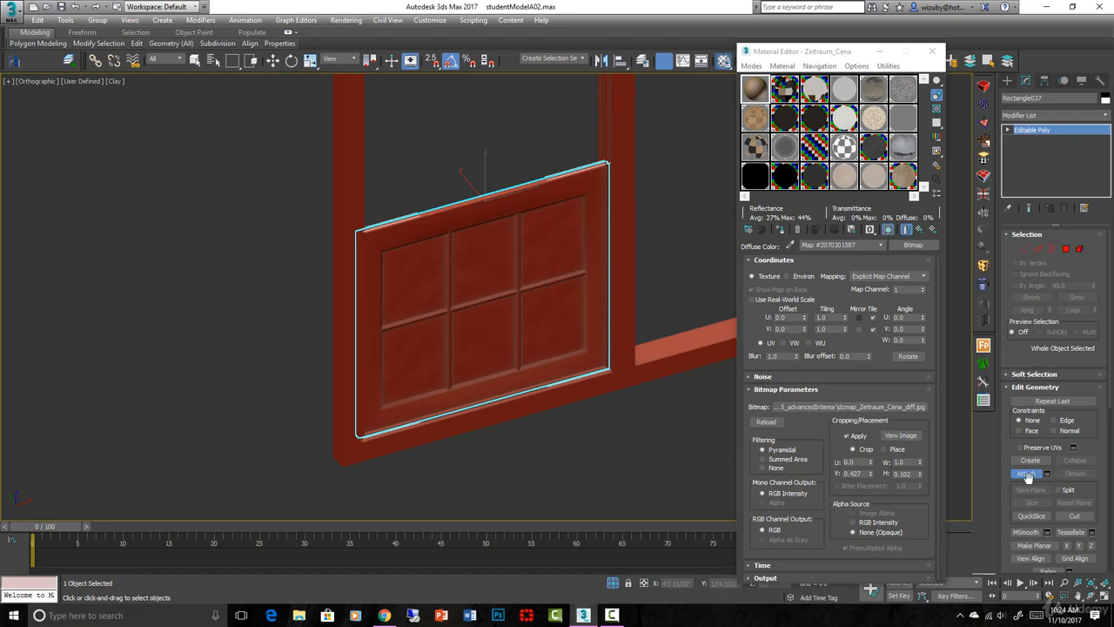
left_click(1027, 474)
- Clone the glazed sash straight upward in the front view to fill the upper half of the window frame
key("r")
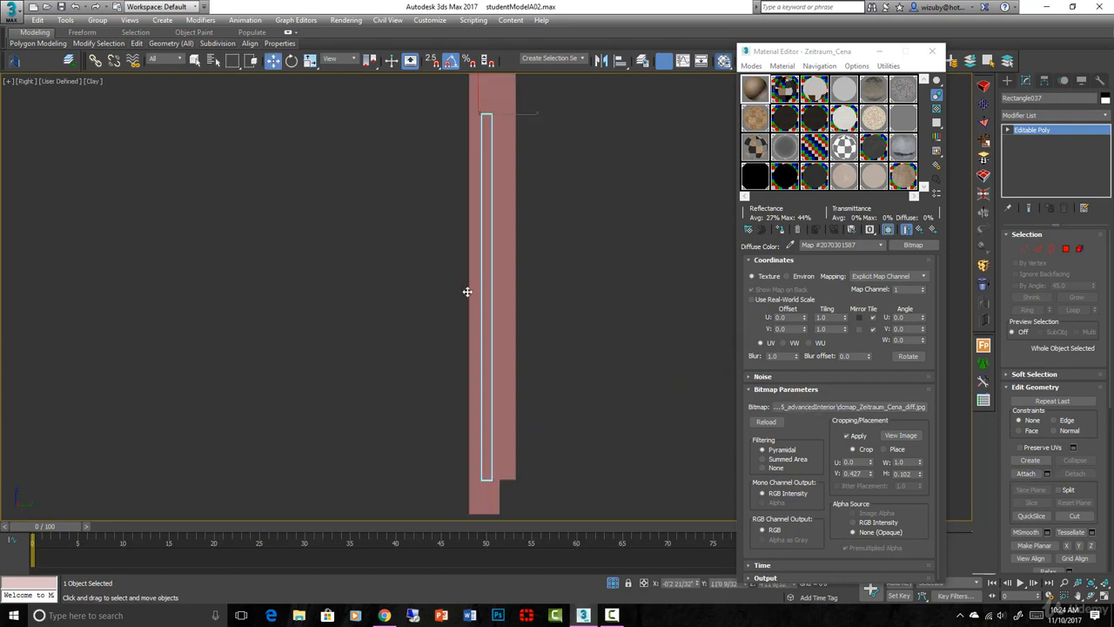
key("f")
scroll(504, 288, "down", 2)
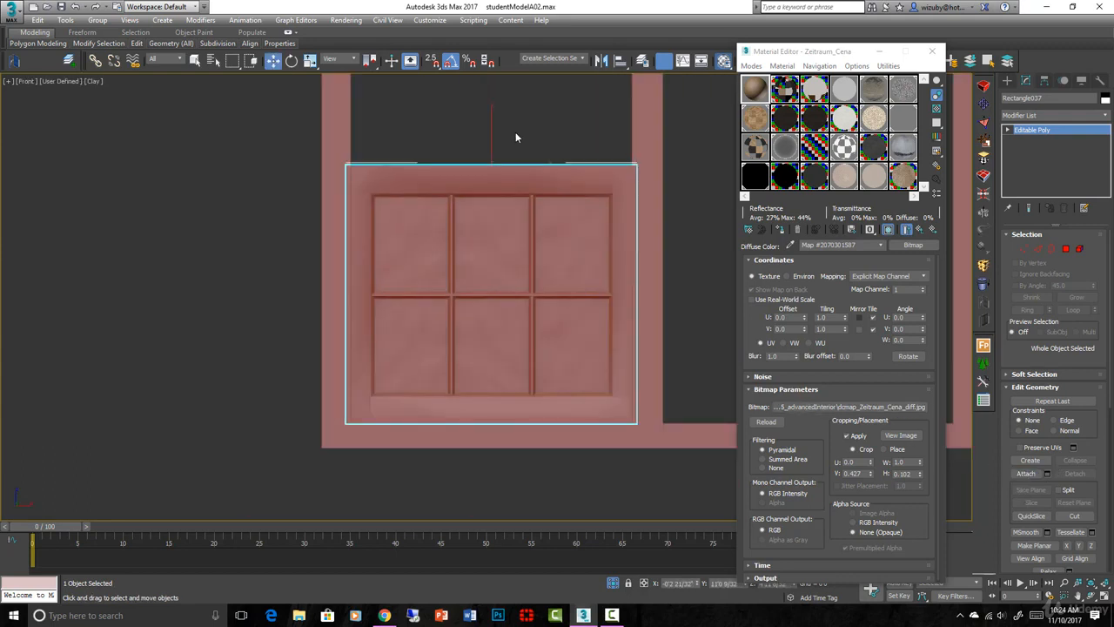
middle_click_drag(515, 131, 529, 288)
scroll(529, 288, "down", 2)
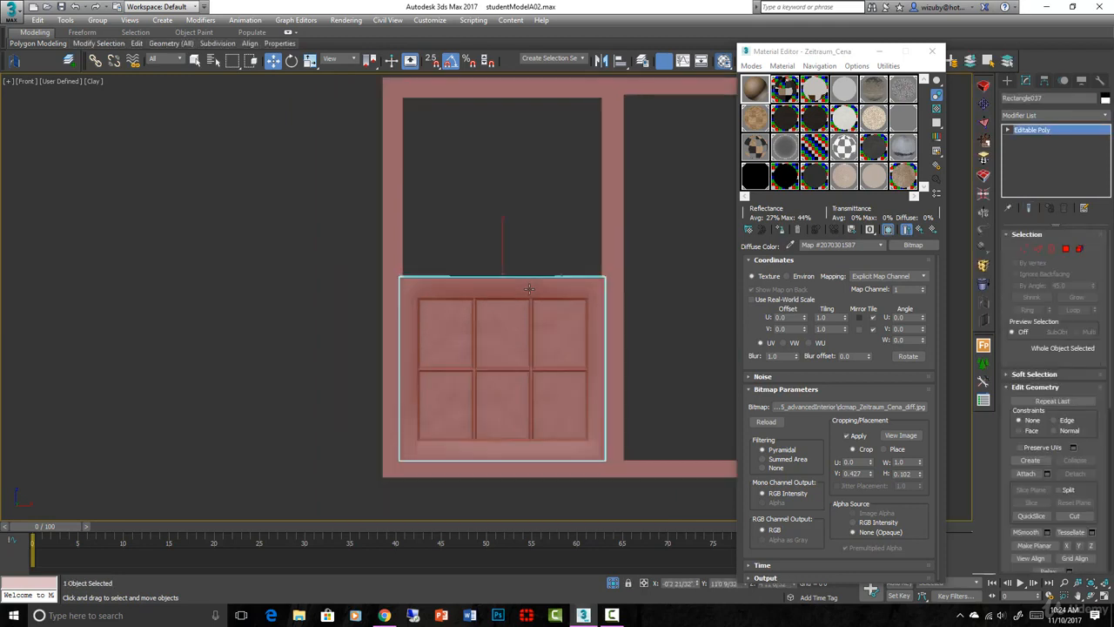
left_click_drag(529, 288, 535, 109, "shift")
left_click(557, 355)
left_click(460, 242)
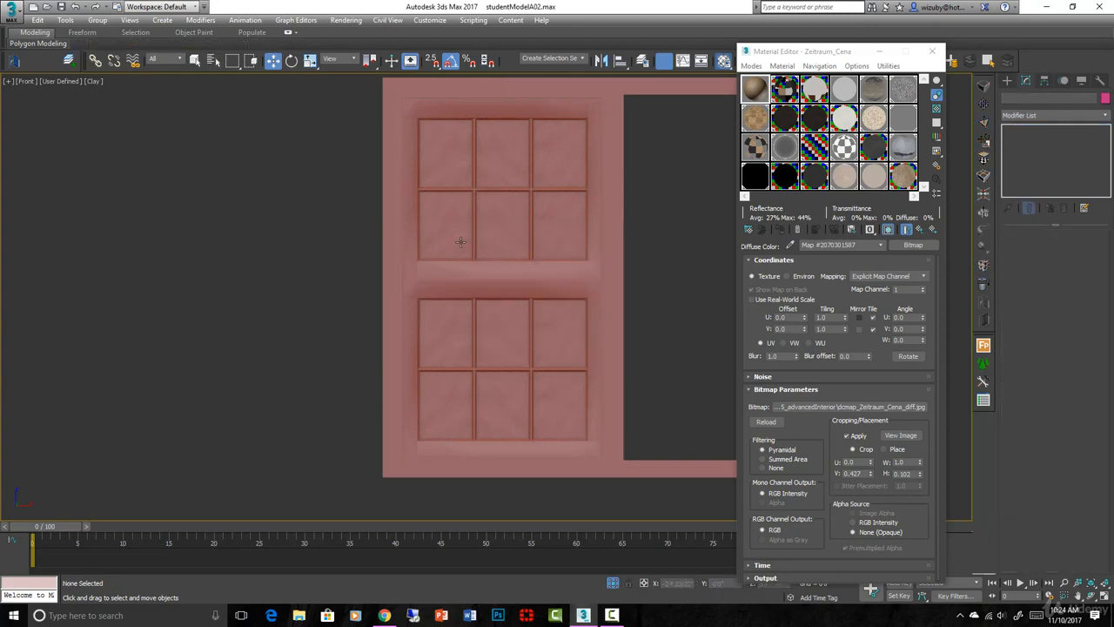
- Show edged faces and move the upper sash back behind the lower one so the two sit parallel in the frame
left_click(508, 269)
scroll(507, 272, "up", 5)
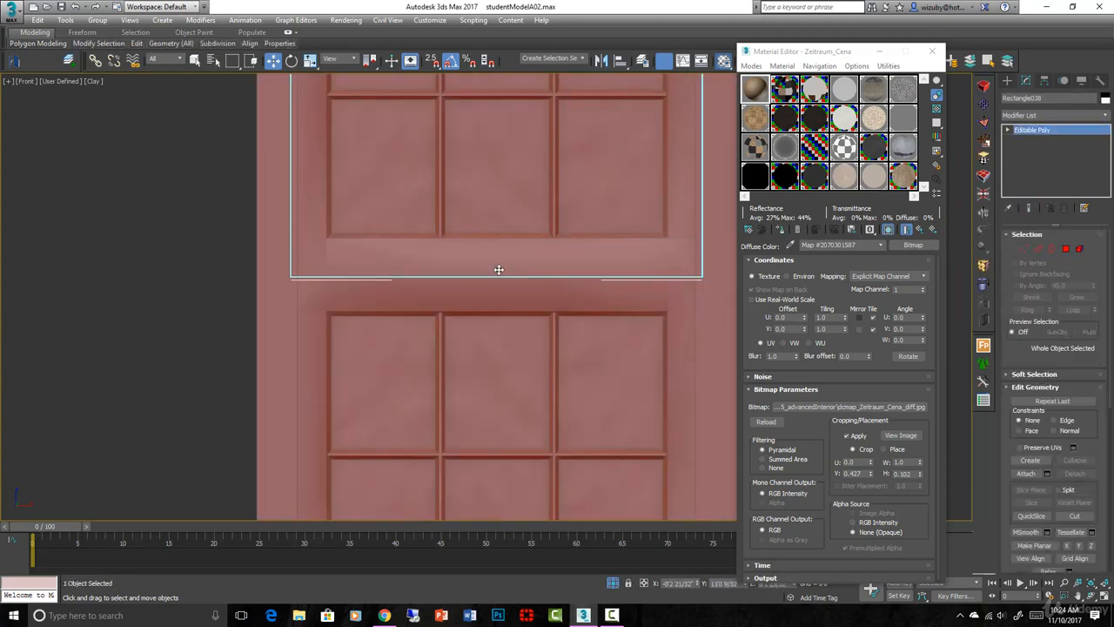
scroll(498, 270, "down", 4)
middle_click_drag(499, 270, 555, 240, "alt")
key("F4")
scroll(556, 236, "up", 2)
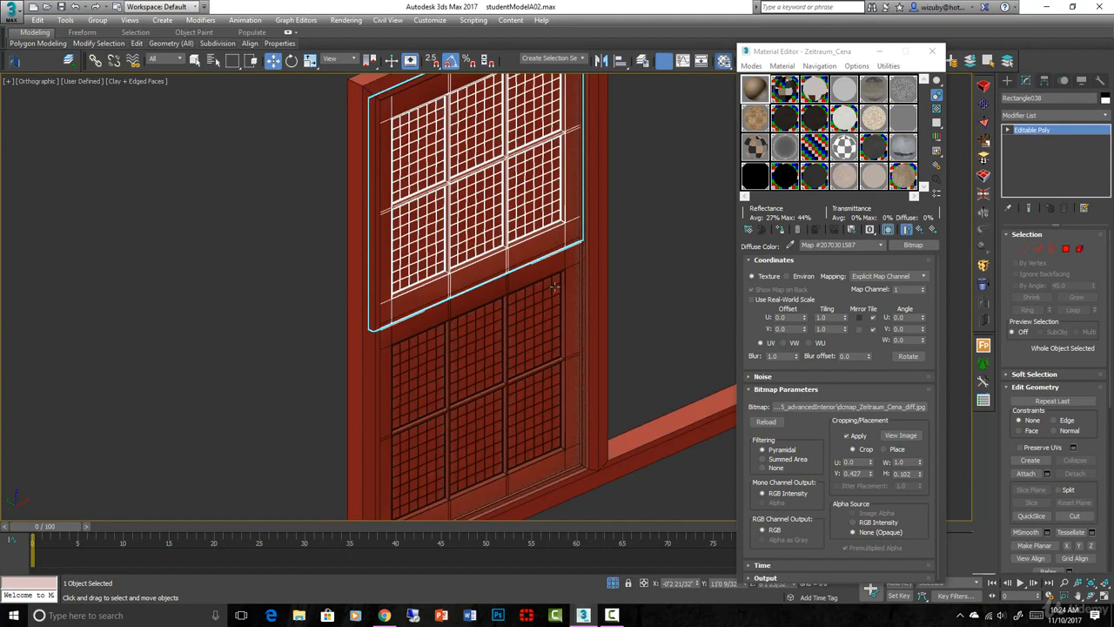
key("t")
key("F3")
scroll(119, 299, "up", 2)
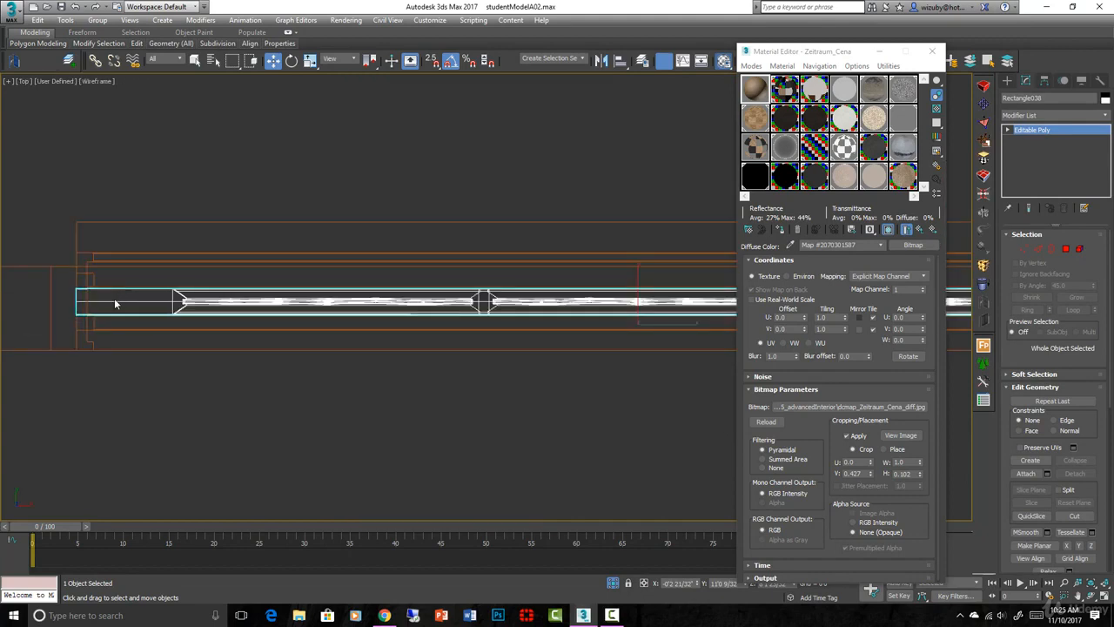
left_click_drag(114, 303, 134, 287)
scroll(78, 269, "up", 5)
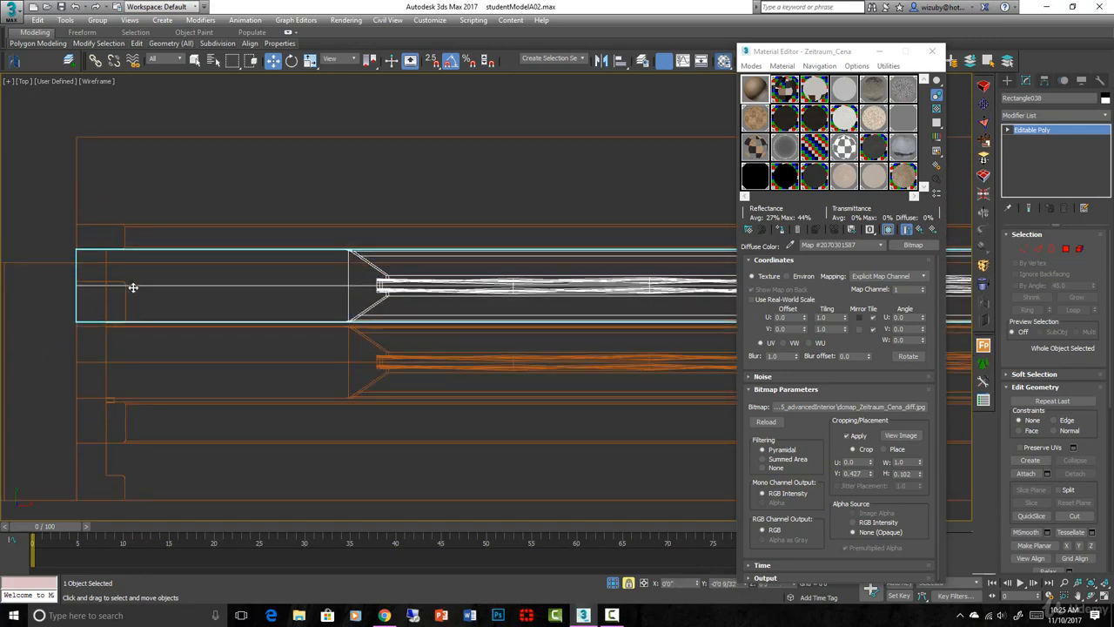
- Examine how the ends of both sashes meet the frame profile in the wireframe top view
left_click(123, 472)
scroll(121, 474, "down", 2)
scroll(121, 474, "down", 2)
left_click(202, 411)
scroll(223, 342, "up", 4)
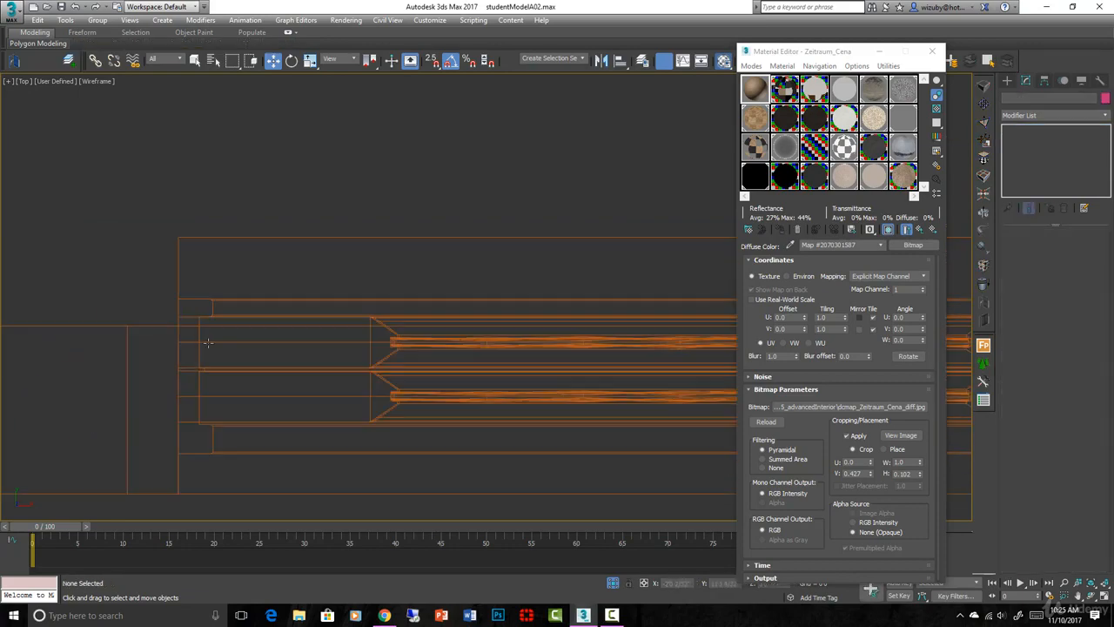
- Select both sashes and isolate them to inspect the gap between them from above in shaded view
left_click(224, 342)
scroll(231, 349, "down", 4)
mouse_move(294, 379)
middle_mouse_down("alt")
mouse_move(321, 328)
mouse_move(423, 363)
mouse_move(497, 363)
mouse_move(462, 267)
middle_mouse_up("alt")
key("F3")
scroll(331, 353, "down", 3)
scroll(462, 267, "up", 5)
left_click(312, 358, "ctrl")
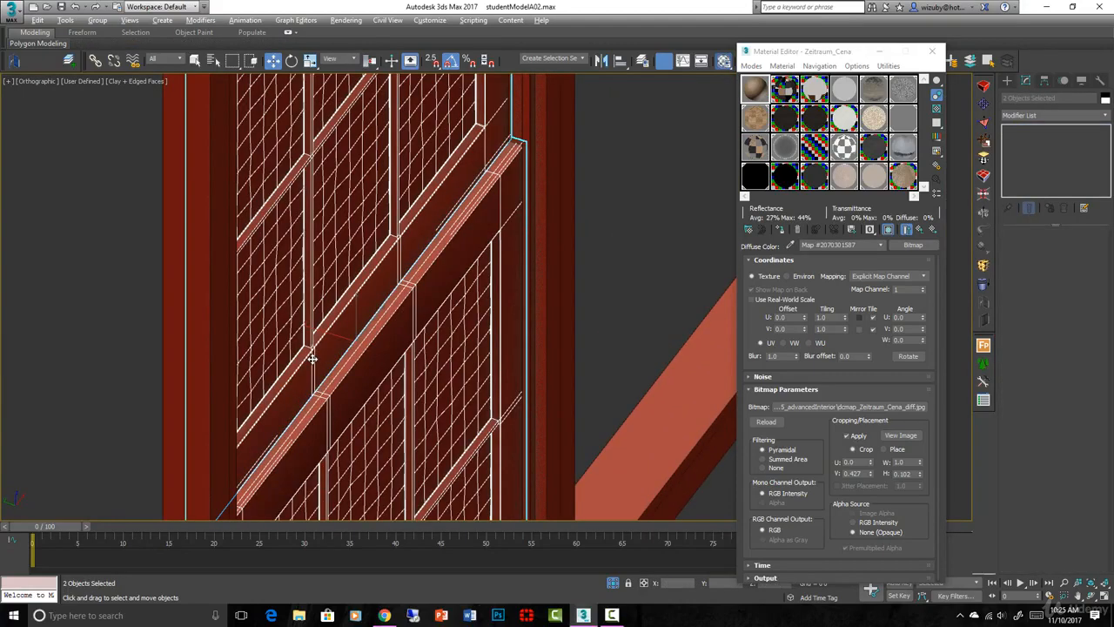
key("z")
key("t")
scroll(19, 289, "up", 6)
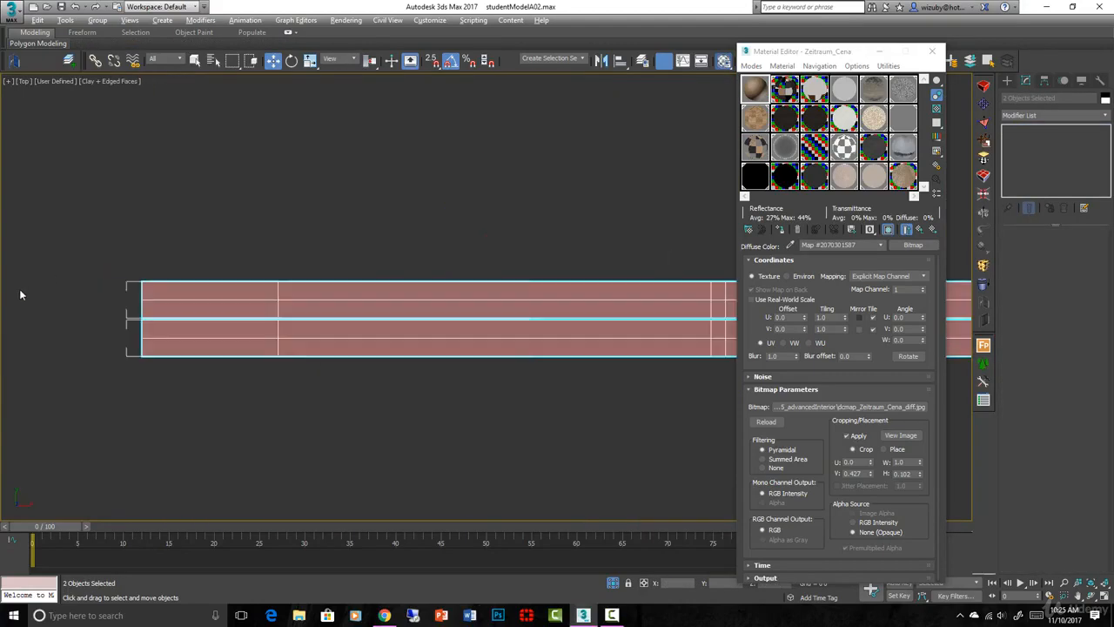
- Bring back the whole scene with the window frame selected and view the building from outside, without switching to a camera
left_click(125, 296)
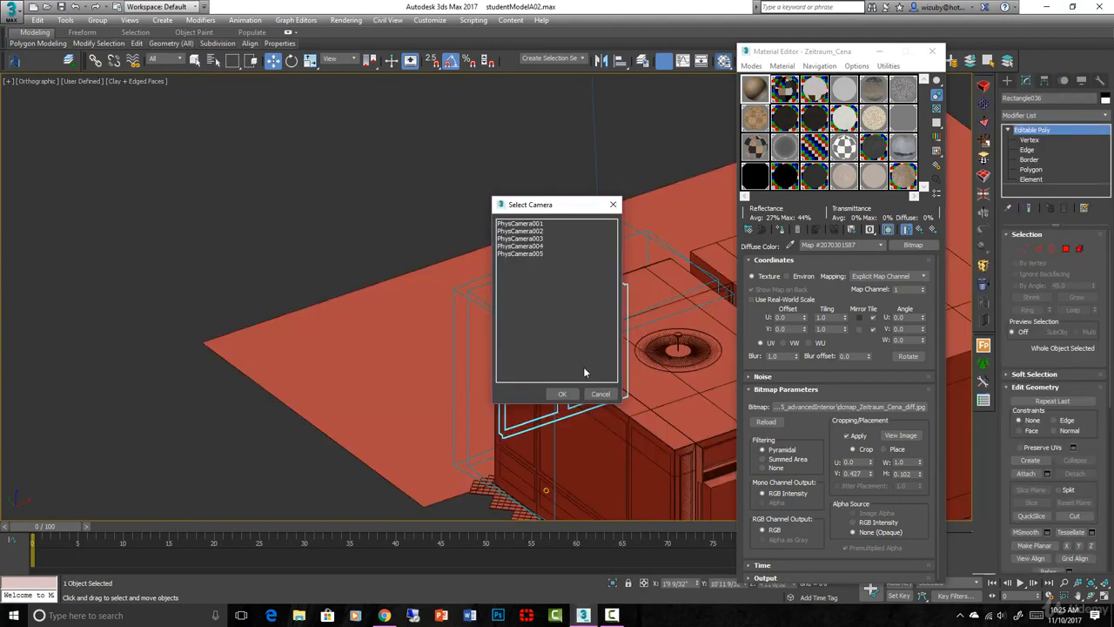
left_click(597, 395)
scroll(595, 394, "down", 4)
middle_click_drag(703, 378, 713, 363, "alt")
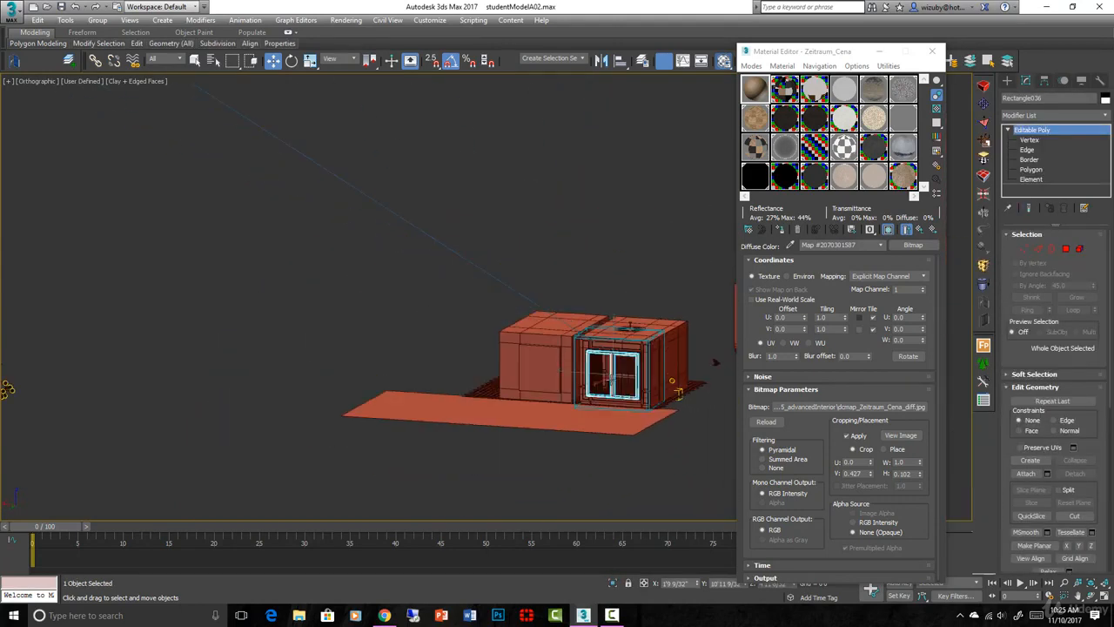
- Select both sashes together with the surrounding window frame and isolate them in wireframe
key("F3")
scroll(659, 385, "up", 4)
left_click(659, 384)
scroll(660, 382, "up", 3)
left_click(661, 309, "ctrl")
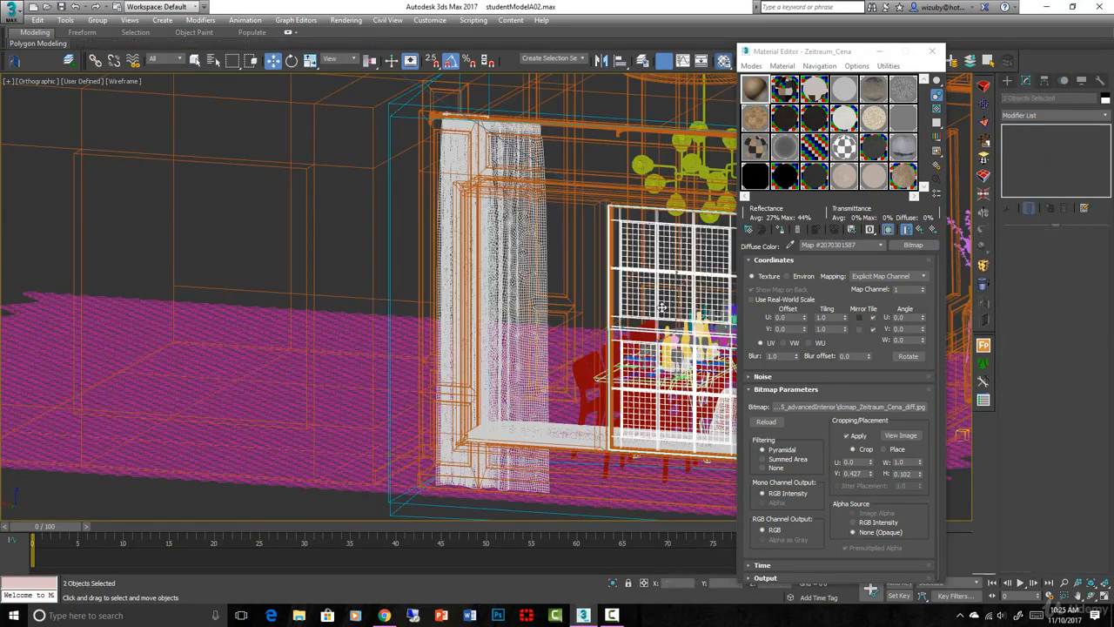
scroll(661, 309, "down", 4)
left_click(628, 329, "ctrl")
scroll(628, 329, "down", 4)
middle_click_drag(628, 331, 700, 355, "alt")
key("alt+q")
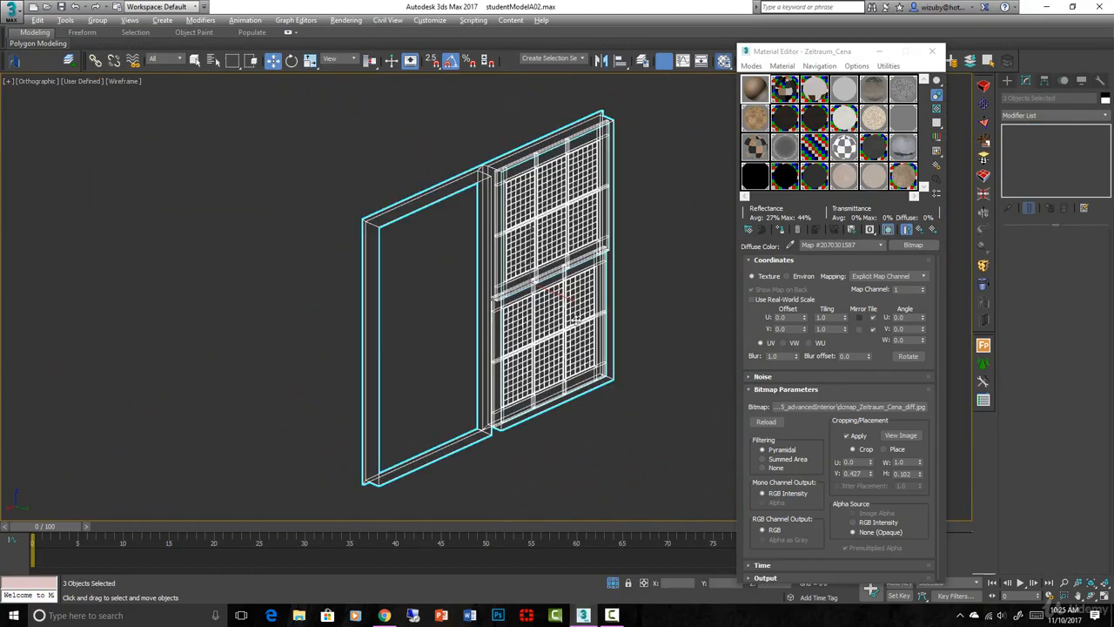
- Show the isolated window shaded from the front and select the lower sash
key("f")
key("F3")
scroll(441, 301, "up", 5)
scroll(446, 297, "down", 2)
middle_click_drag(446, 297, 479, 385)
left_click(456, 312)
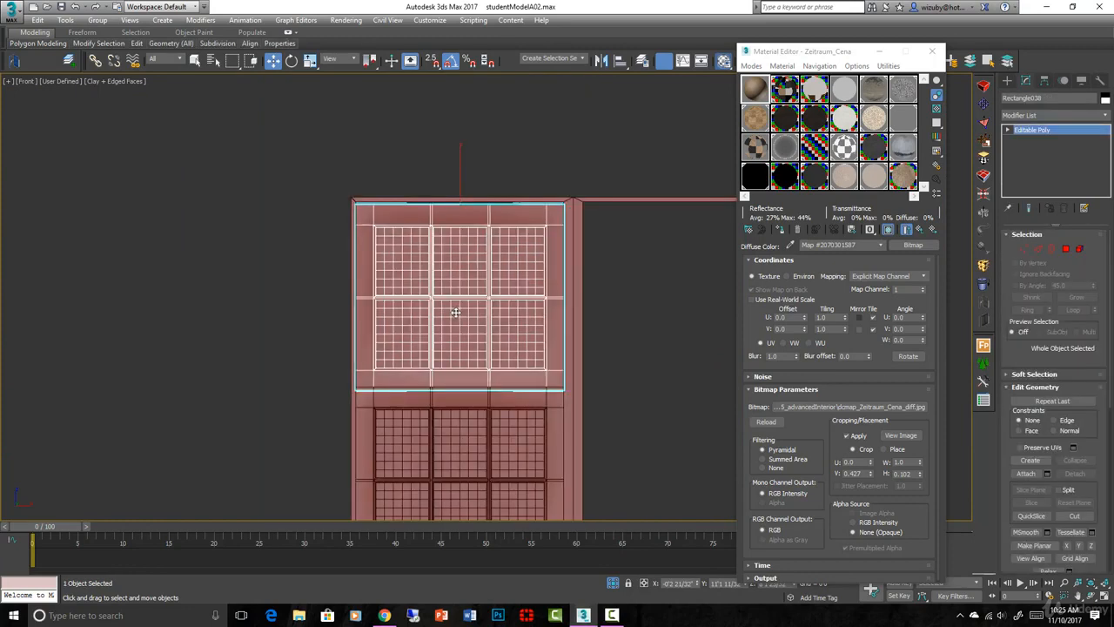
left_click(468, 422)
middle_click_drag(468, 422, 464, 318)
- Try to enlarge the lower sash uniformly to about 106%
key("r")
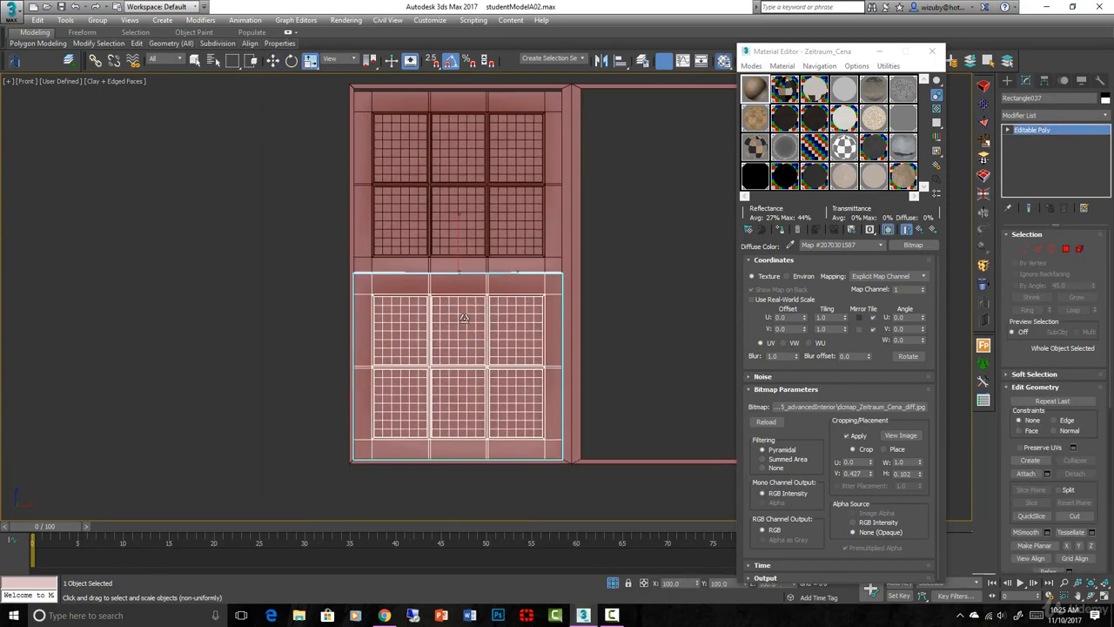
left_click_drag(462, 317, 464, 313)
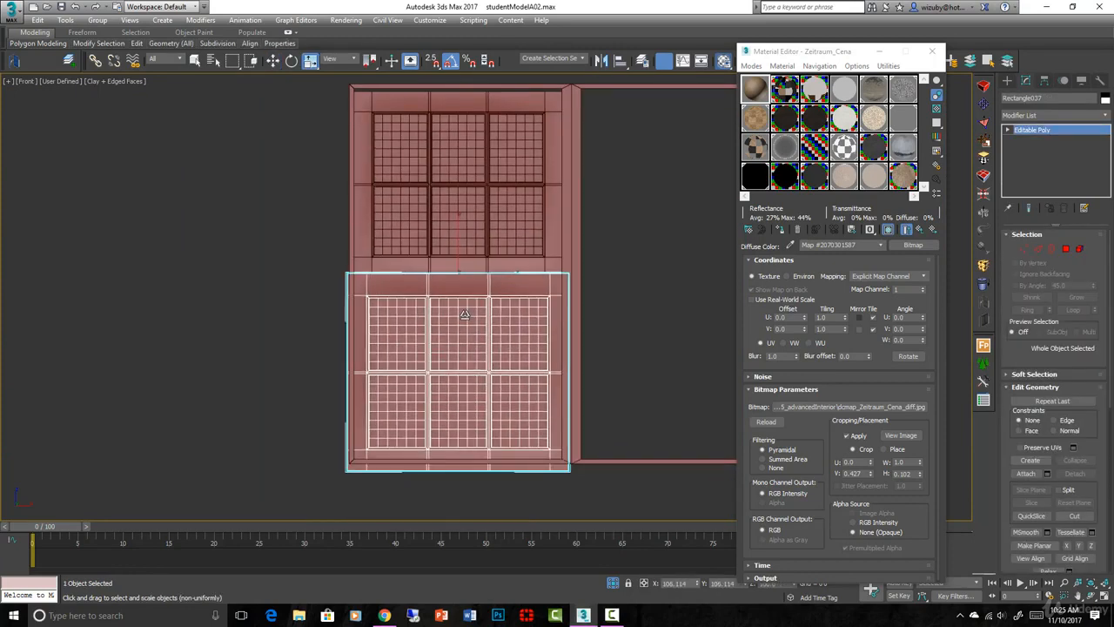
key("ctrl+z")
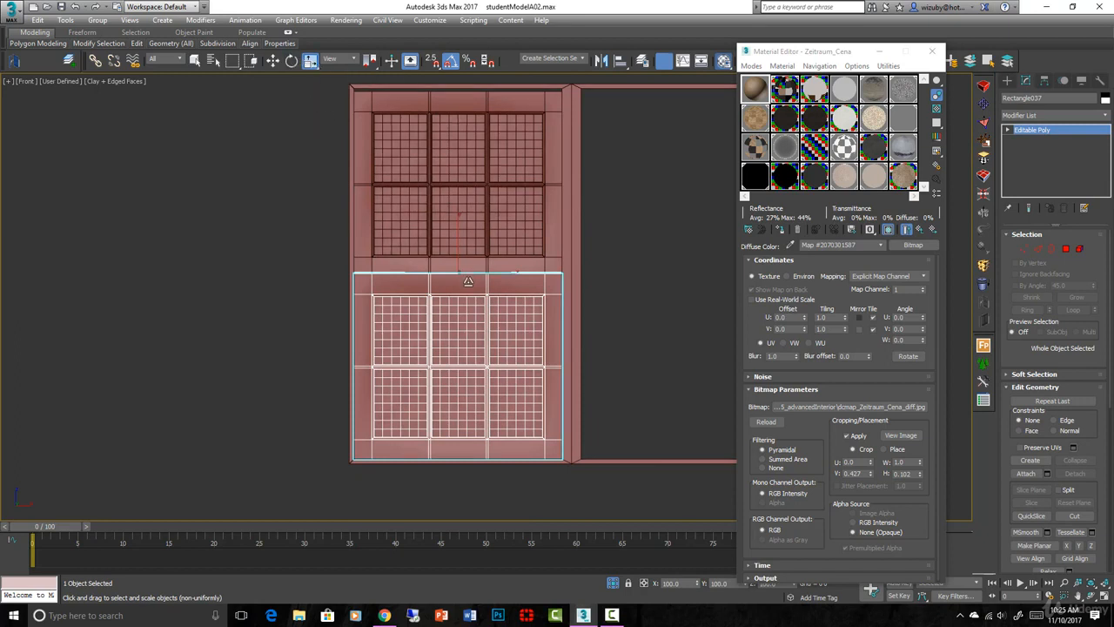
- Stretch the lower sash vertically to 107% and move it up so its bottom edge meets the frame's inner edge
left_click_drag(468, 281, 468, 279)
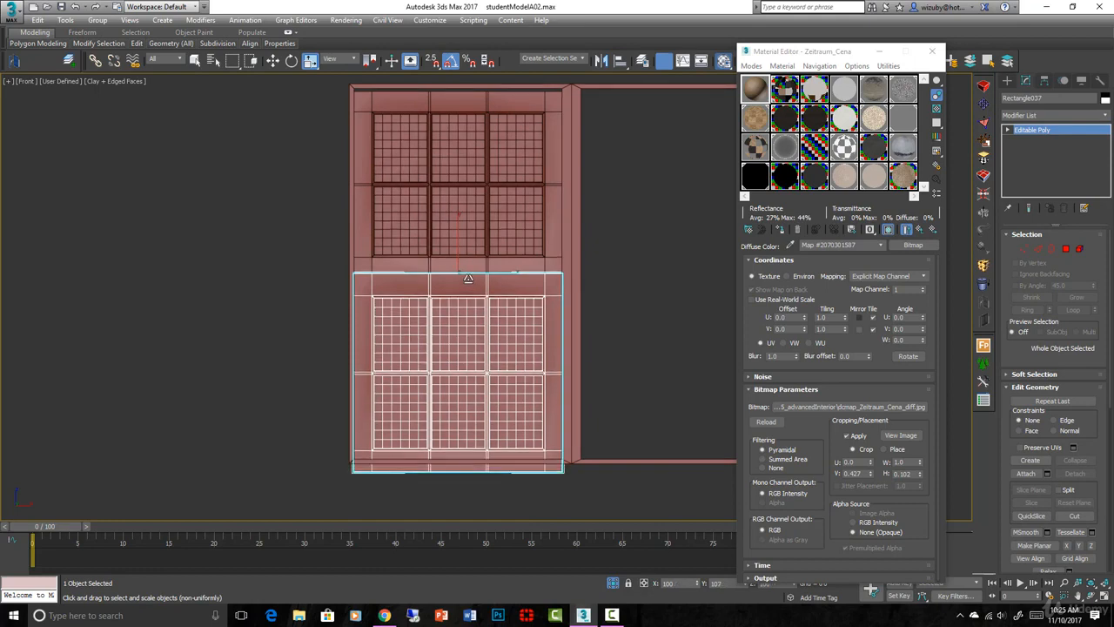
scroll(548, 461, "up", 5)
key("w")
mouse_move(546, 457)
left_mouse_down()
mouse_move(550, 433)
mouse_move(537, 439)
left_mouse_up()
scroll(550, 433, "up", 6)
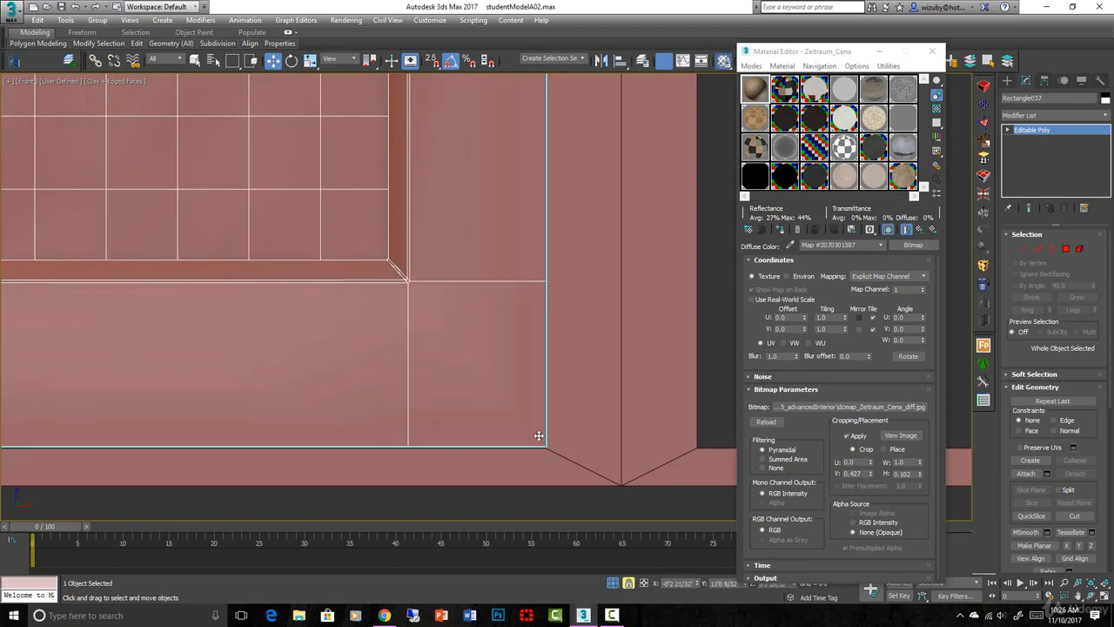
scroll(522, 461, "down", 8)
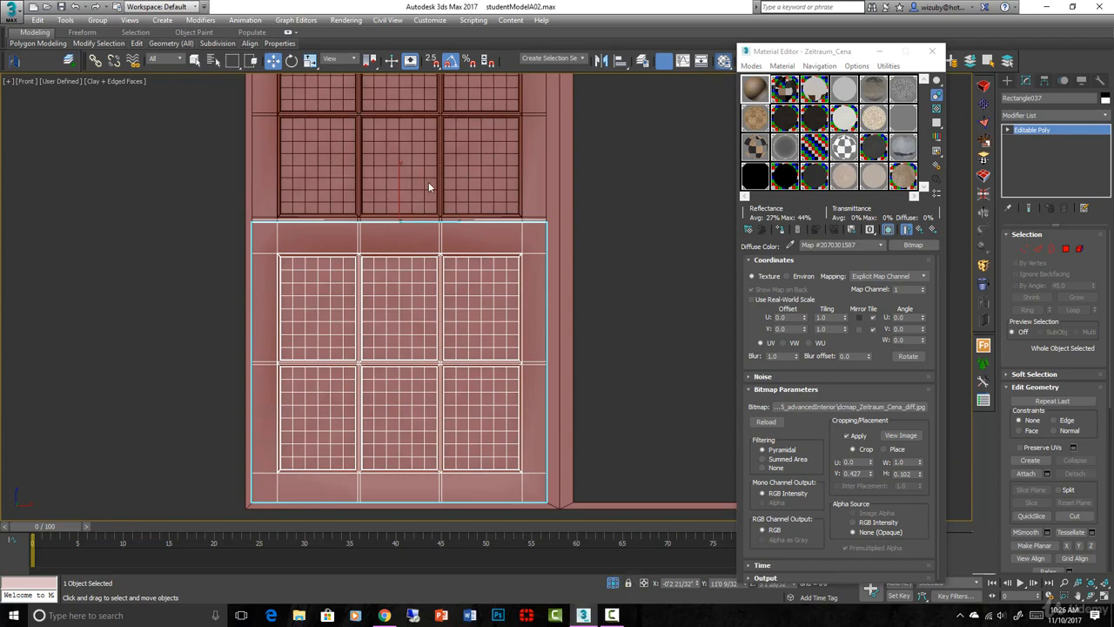
- Stretch the upper sash slightly in height so it reaches the frame's top inner edge and overlaps the lower sash's rail
left_click(428, 186)
scroll(428, 184, "down", 2)
middle_click_drag(439, 247, 447, 312)
scroll(447, 311, "up", 2)
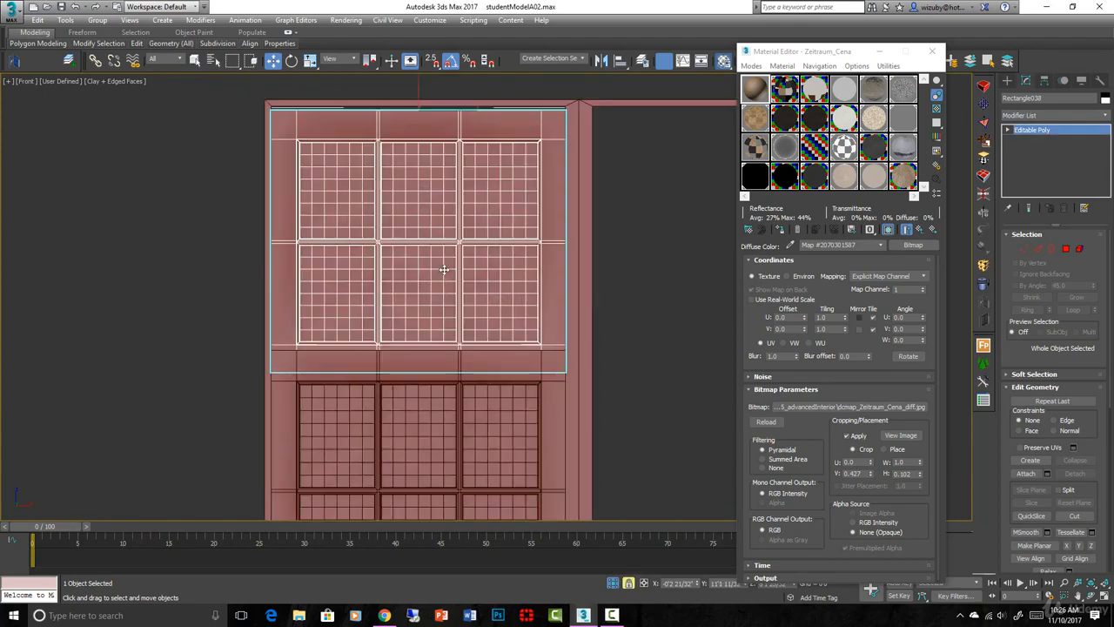
key("F3")
scroll(570, 125, "up", 3)
scroll(551, 198, "down", 3)
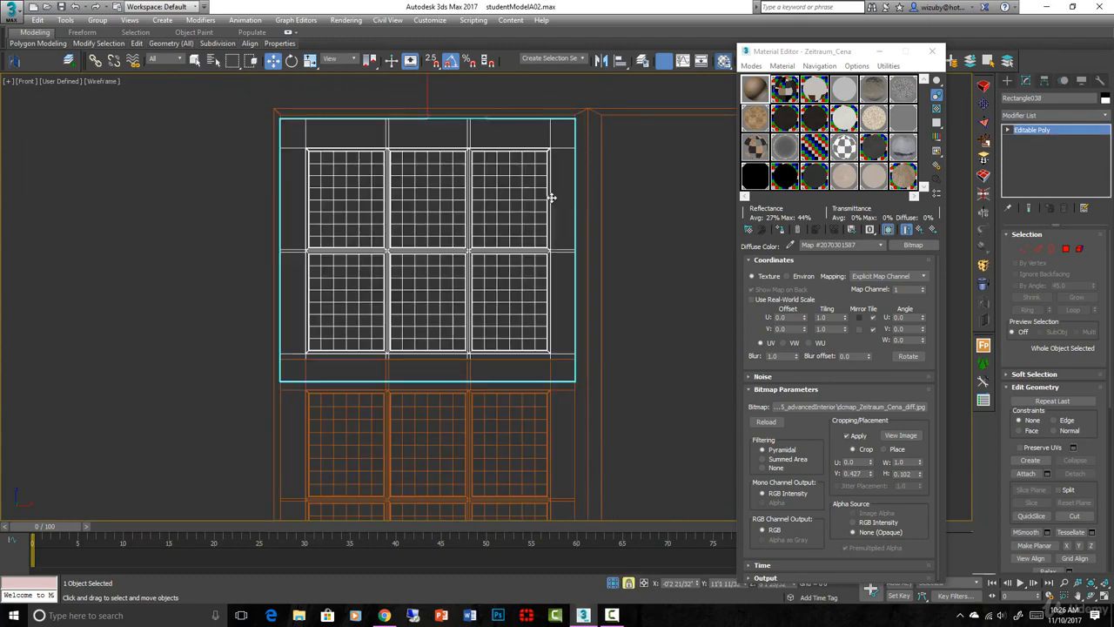
key("r")
left_click_drag(457, 250, 459, 258)
key("w")
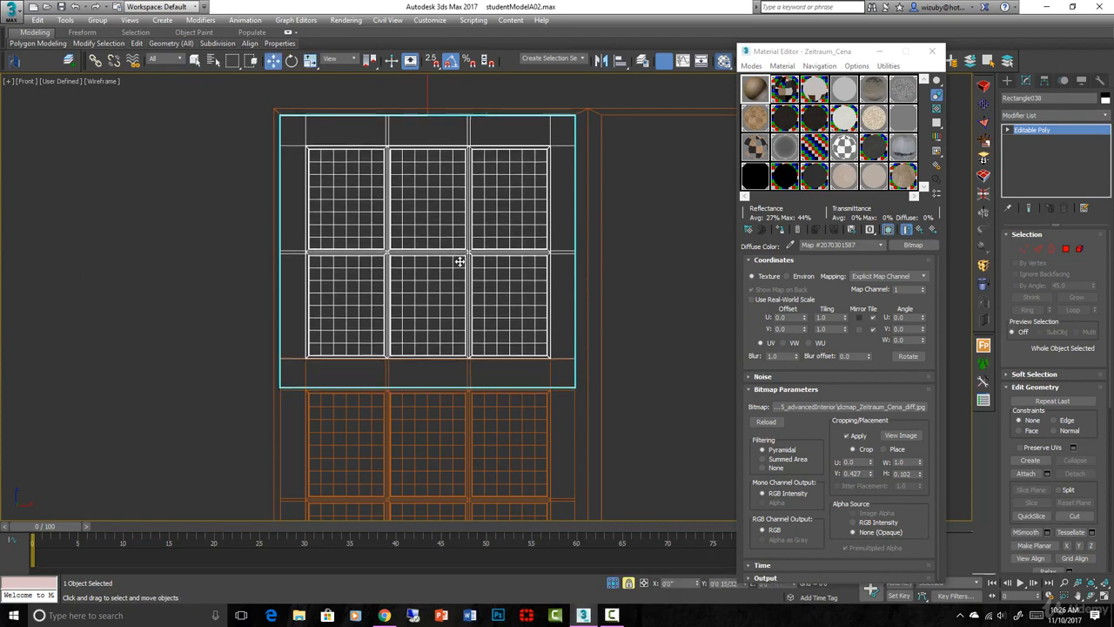
- Bring back the whole scene, select all window parts from above, including the outer frame, and isolate them in front wireframe view
key("t")
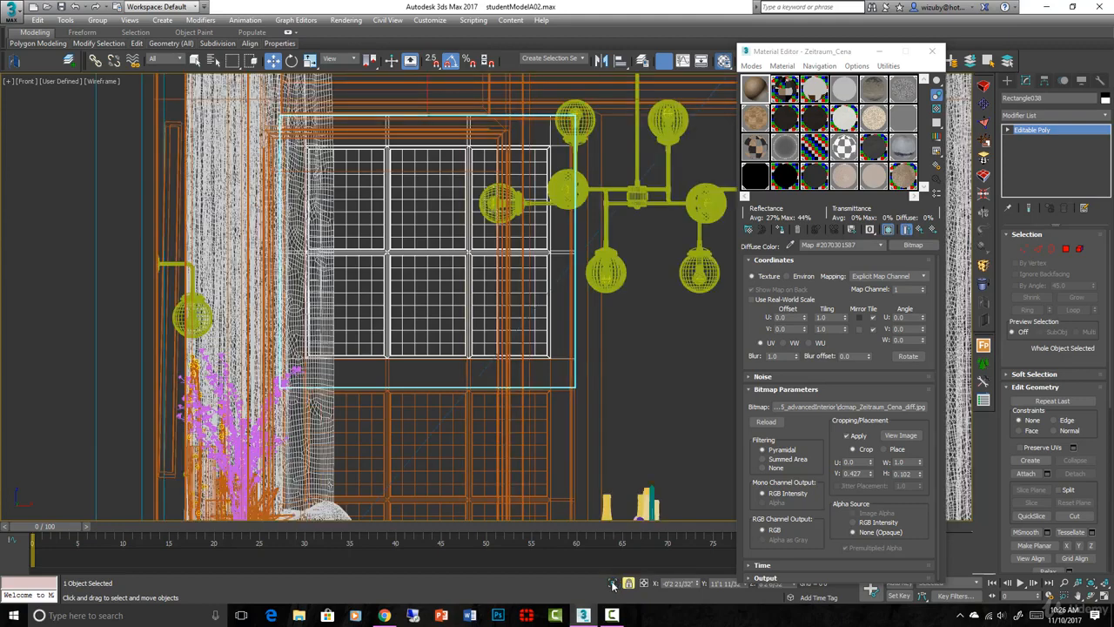
middle_click_drag(384, 306, 146, 226)
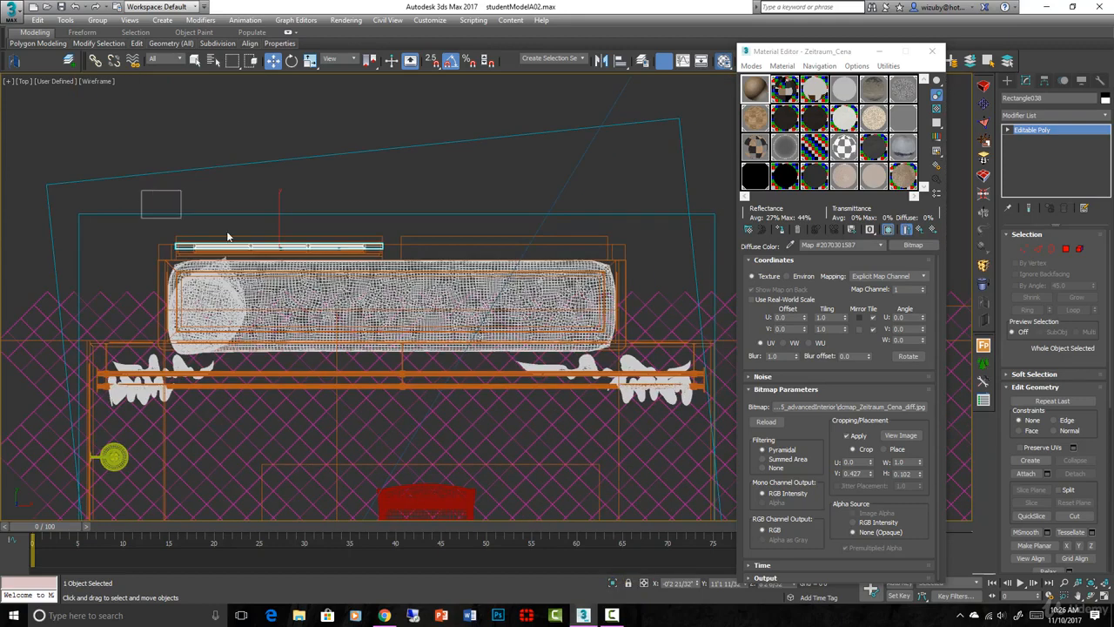
left_click_drag(227, 235, 642, 261)
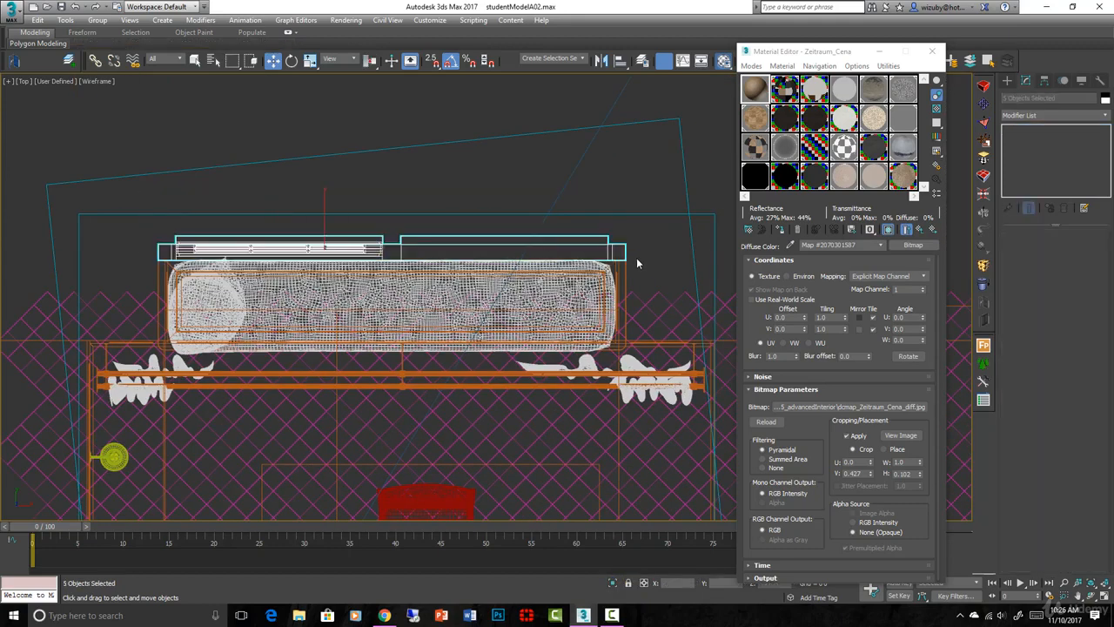
key("alt+q")
key("f")
left_click(550, 256)
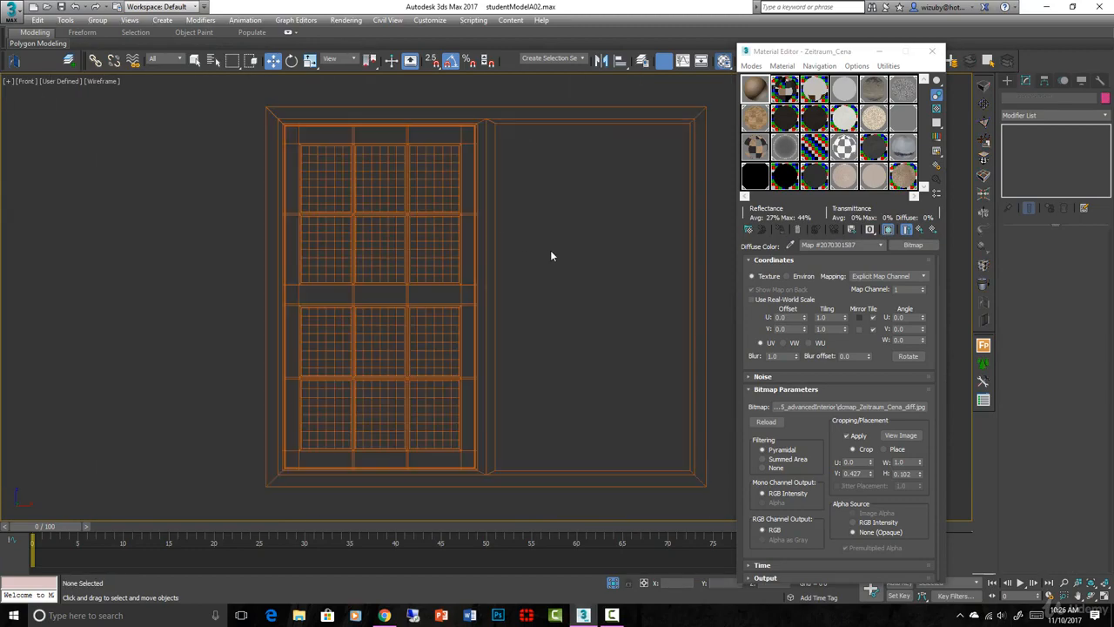
- Examine from several angles in shaded view how the two stretched sashes fit inside the frame
key("F3")
middle_click_drag(586, 226, 614, 240, "alt")
left_click(418, 240)
scroll(418, 237, "up", 3)
mouse_move(417, 236)
middle_mouse_down("alt")
mouse_move(441, 223)
mouse_move(481, 242)
mouse_move(592, 226)
mouse_move(575, 276)
middle_mouse_up("alt")
left_click(441, 219)
scroll(442, 221, "down", 3)
left_click(570, 280)
key("F4")
middle_click_drag(554, 342, 515, 459, "alt")
scroll(554, 356, "down", 3)
scroll(493, 297, "up", 3)
left_click(493, 298)
middle_click_drag(529, 350, 505, 334, "alt")
- Select both sashes and clone them once toward the empty half of the window frame
key("t")
key("z")
key("F3")
scroll(567, 313, "down", 3)
scroll(570, 306, "up", 2)
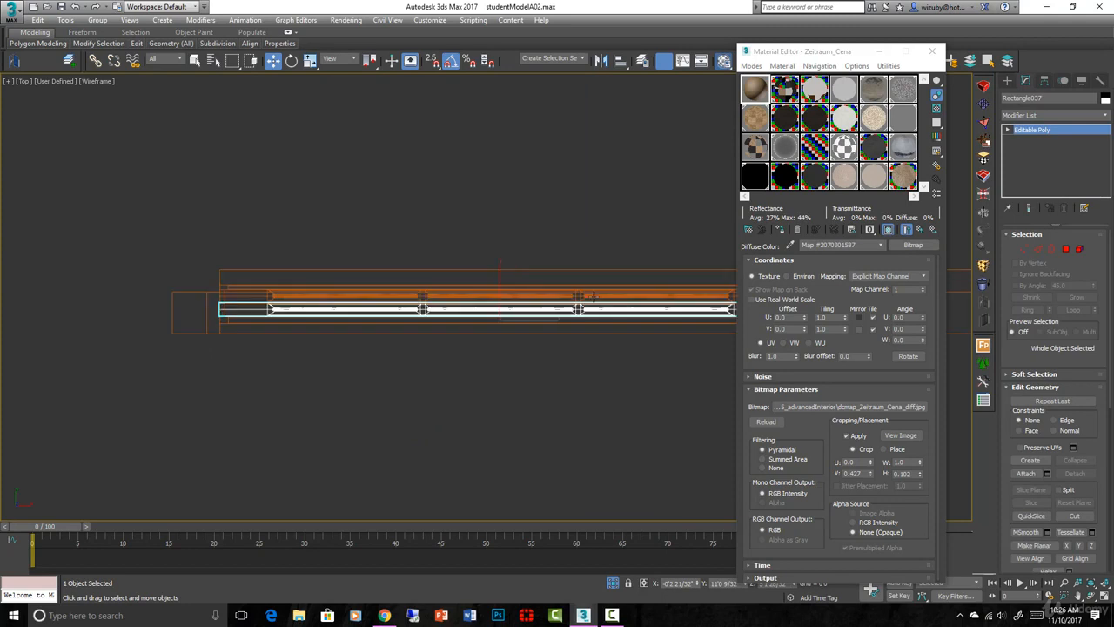
left_click(610, 298, "ctrl")
middle_click_drag(612, 301, 443, 295)
key("f")
scroll(437, 296, "down", 3)
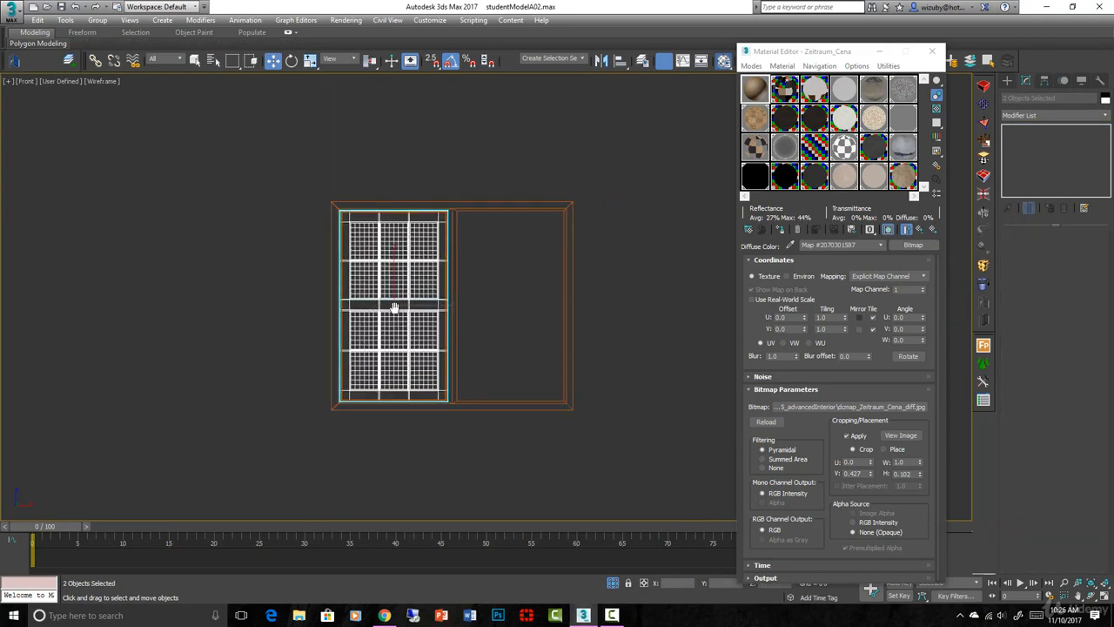
left_click_drag(392, 308, 493, 300, "shift")
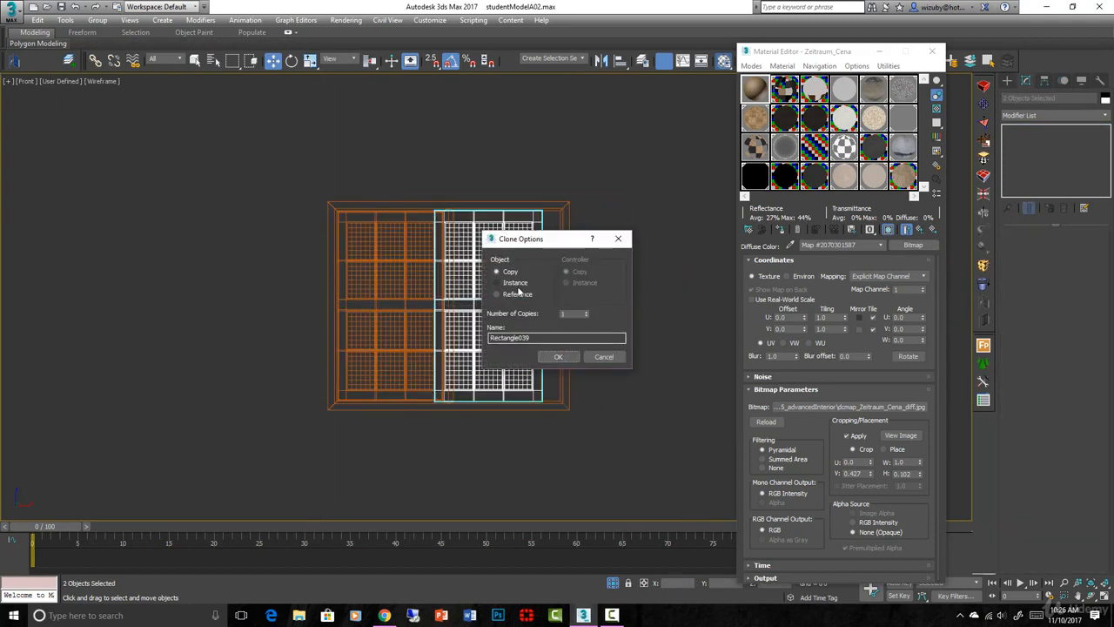
left_click(561, 356)
- Turn on vertex snapping and move the cloned sashes sideways to the inner bottom corner of the empty opening
scroll(529, 396, "up", 5)
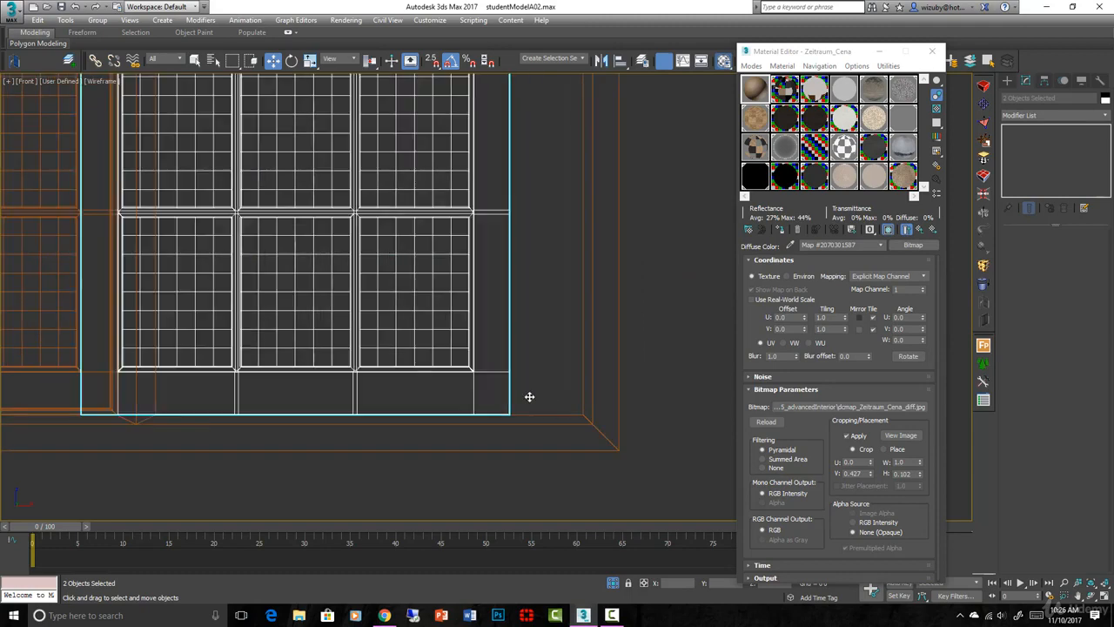
key("s")
left_click_drag(519, 413, 575, 416)
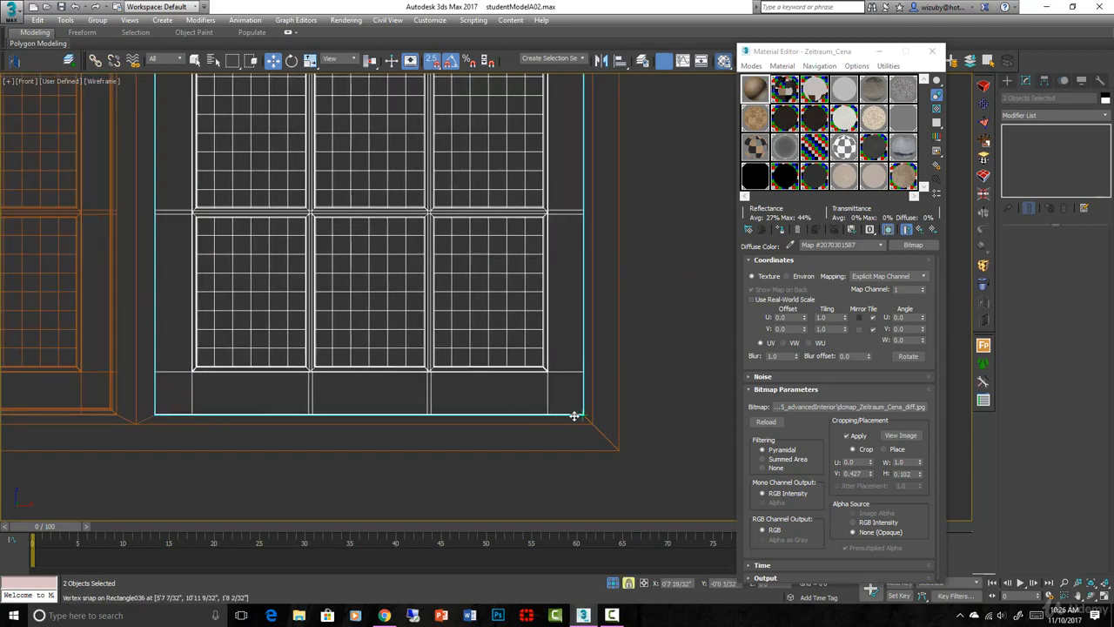
scroll(504, 375, "down", 4)
- Clone the swept trim around the original sashes as an instance, snapped into place around the cloned sashes
scroll(358, 365, "up", 5)
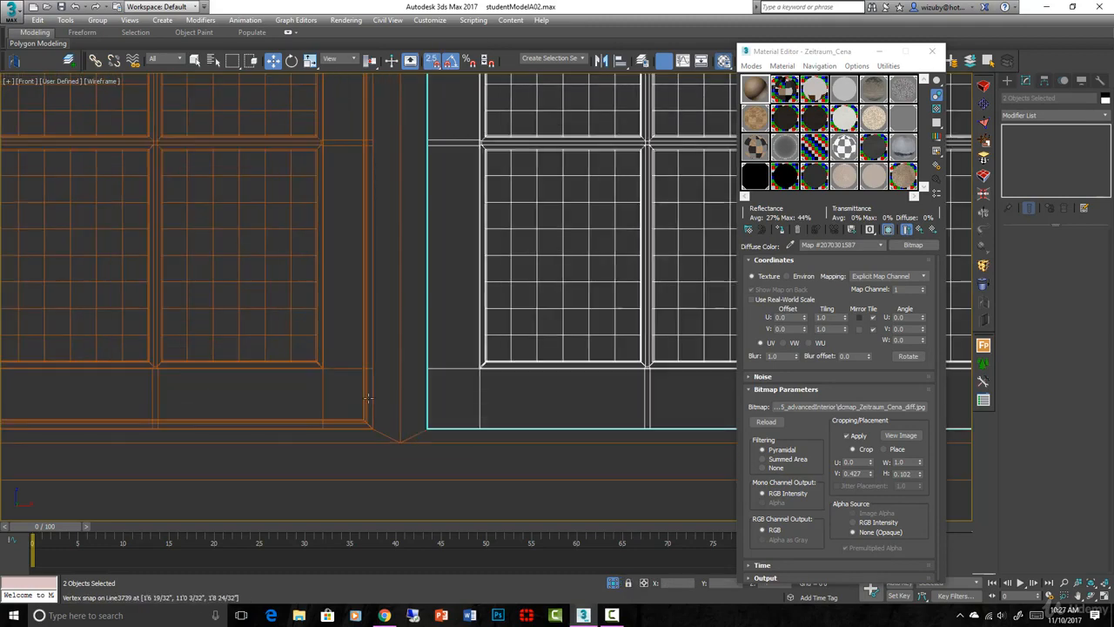
left_click(368, 398)
scroll(368, 399, "down", 3)
key("s")
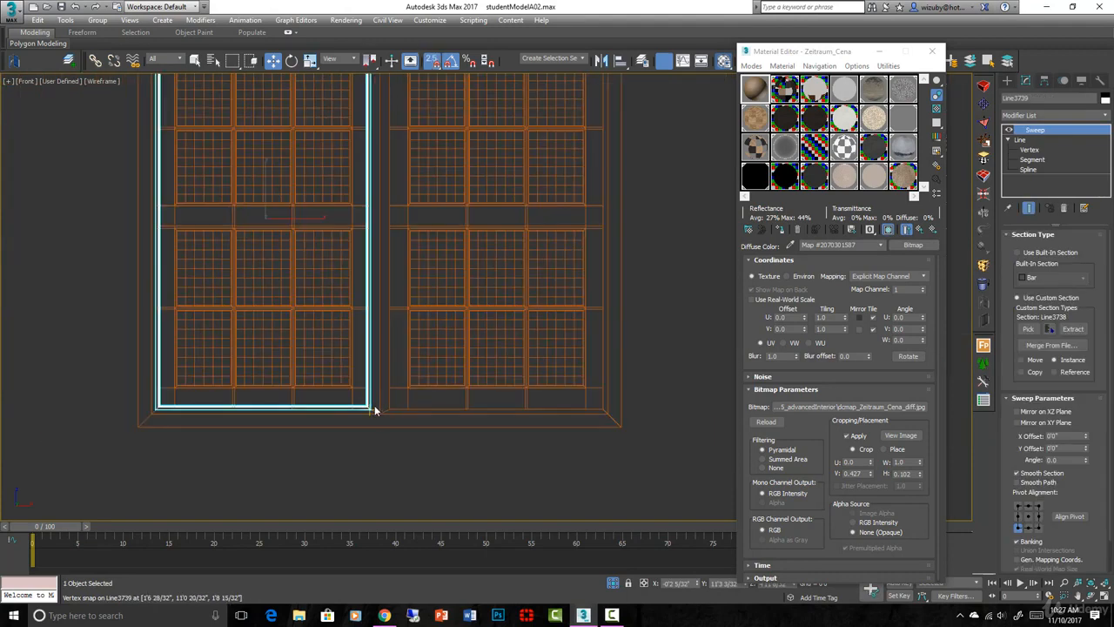
key("space")
left_click_drag(391, 412, 599, 413, "shift")
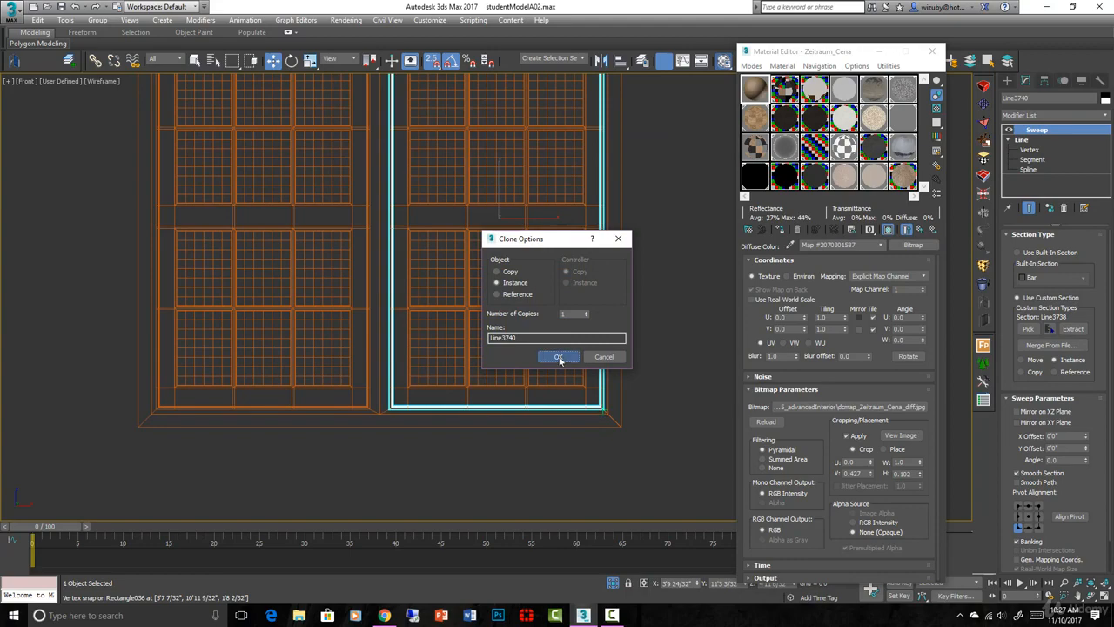
left_click(602, 356)
- Examine the completed double window in shaded view, checking how the cloned sashes and trim meet the frame
key("F3")
middle_click_drag(487, 396, 547, 427, "alt")
scroll(550, 358, "up", 5)
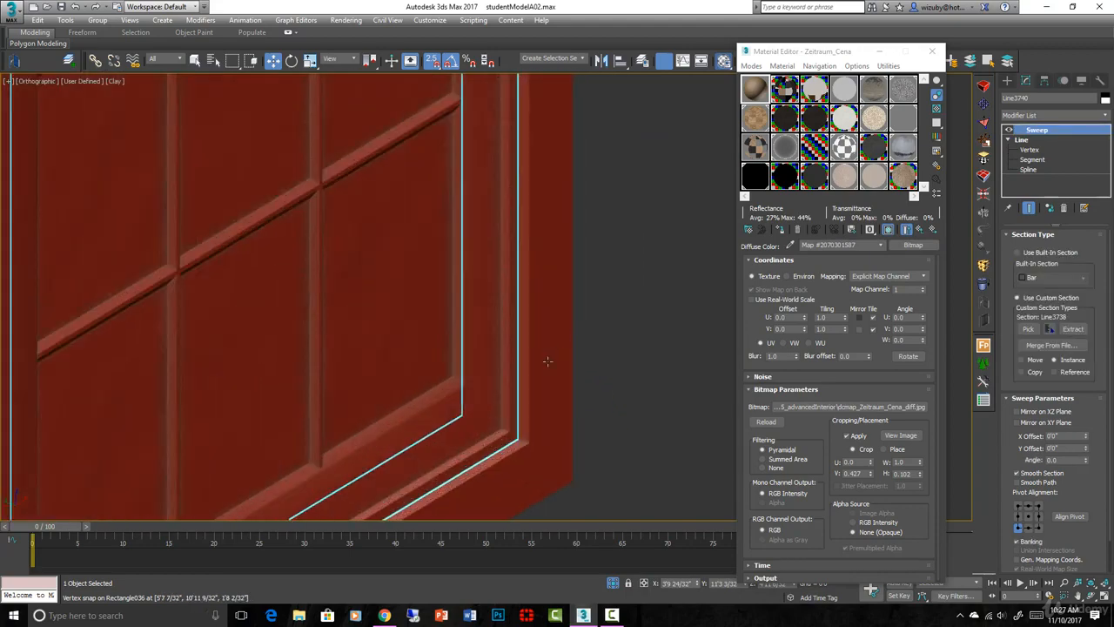
scroll(548, 457, "up", 3)
scroll(557, 422, "down", 4)
left_click(581, 398)
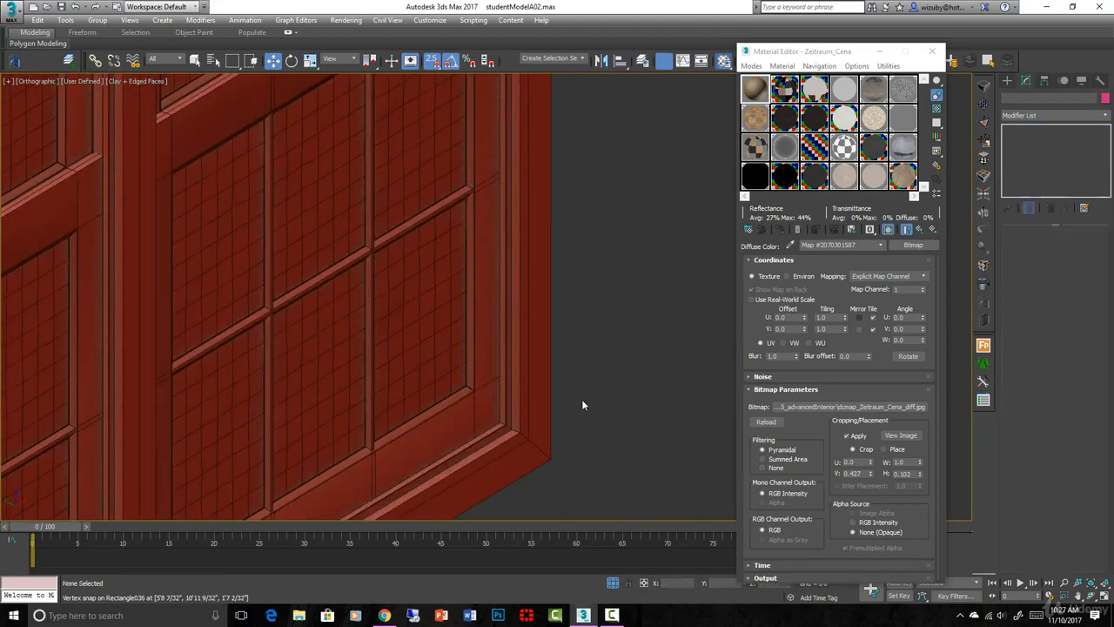
left_click(488, 418)
scroll(532, 425, "down", 8)
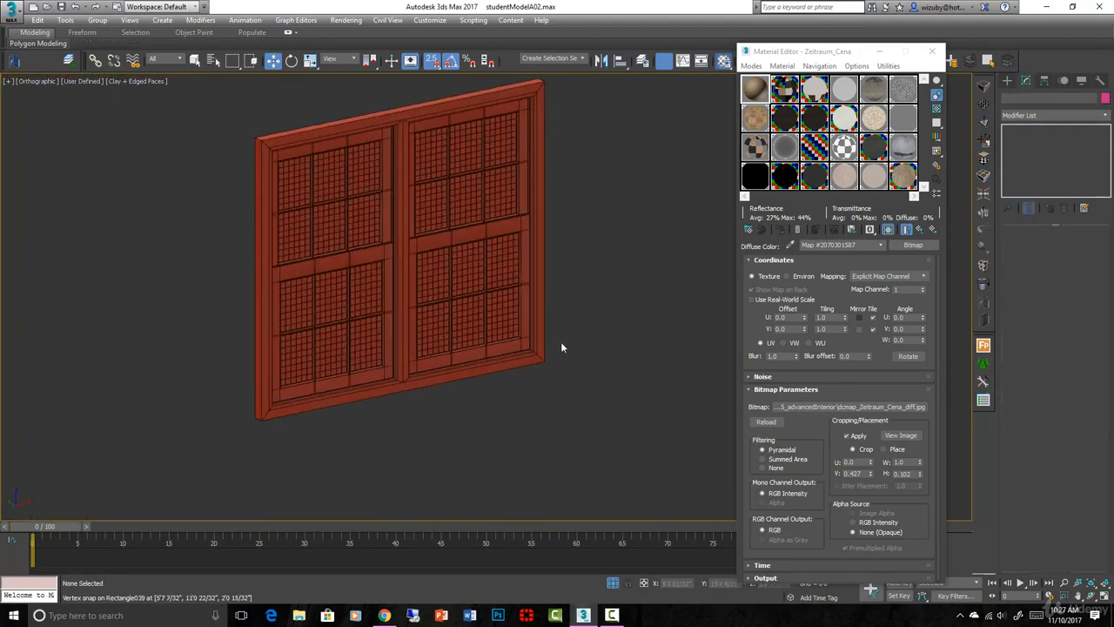
left_click(559, 346)
- Bring the whole scene back in a wireframe top view
key("F3")
scroll(558, 345, "down", 2)
key("t")
key("alt+q")
left_click(510, 219)
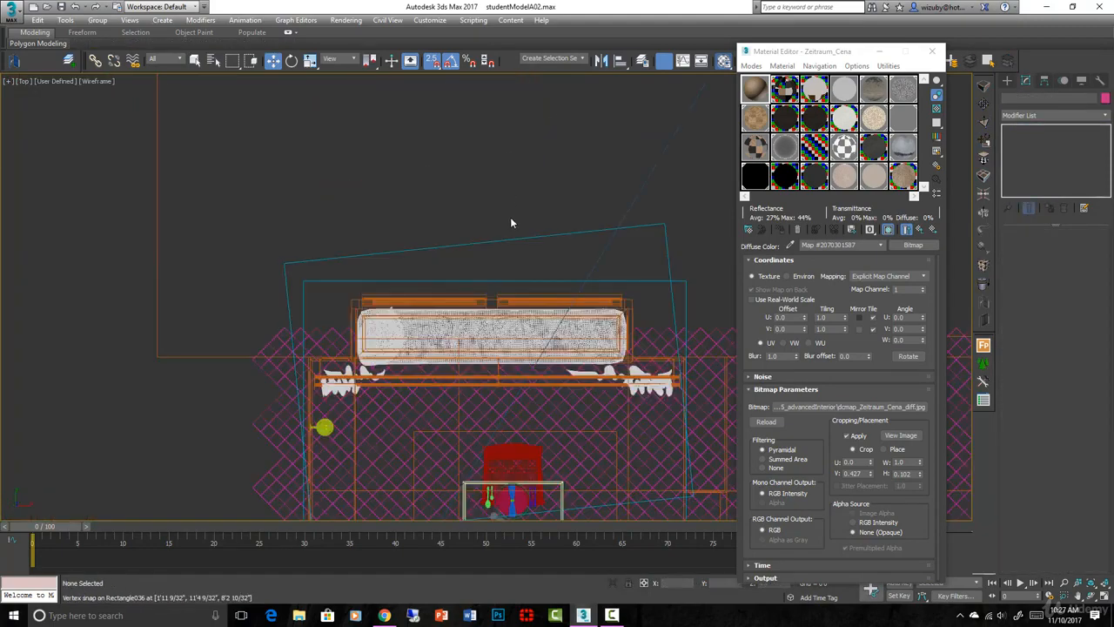
- With snapping off, make one copy of the physical camera nearest the plant and place it further into the room
scroll(511, 231, "down", 5)
middle_click_drag(517, 276, 410, 187)
scroll(410, 187, "down", 4)
scroll(435, 282, "up", 4)
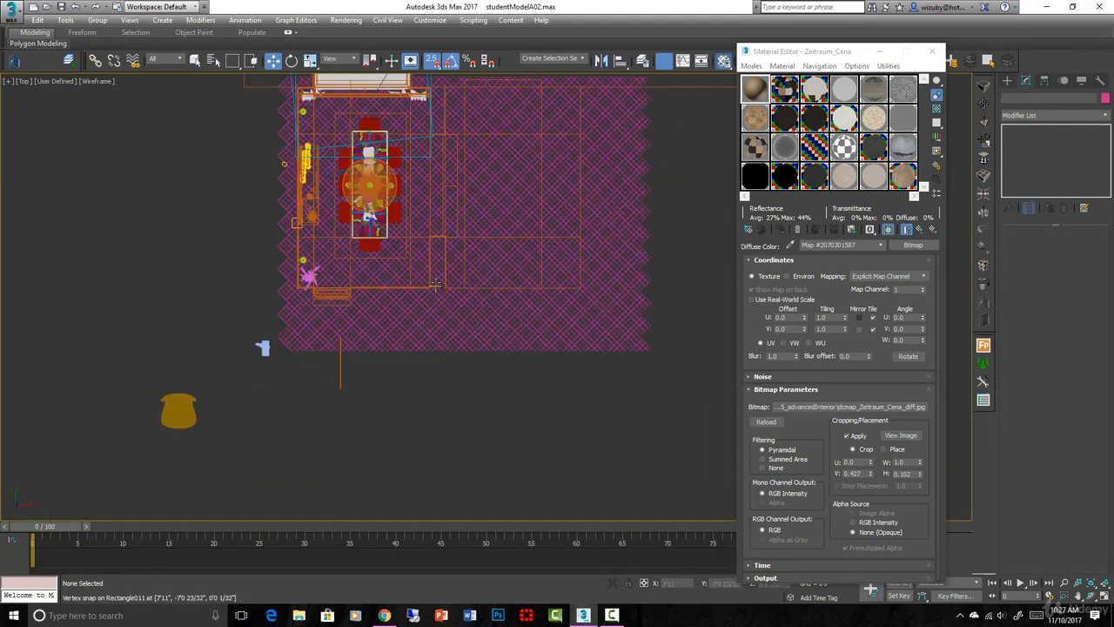
scroll(405, 258, "up", 2)
scroll(305, 278, "up", 6)
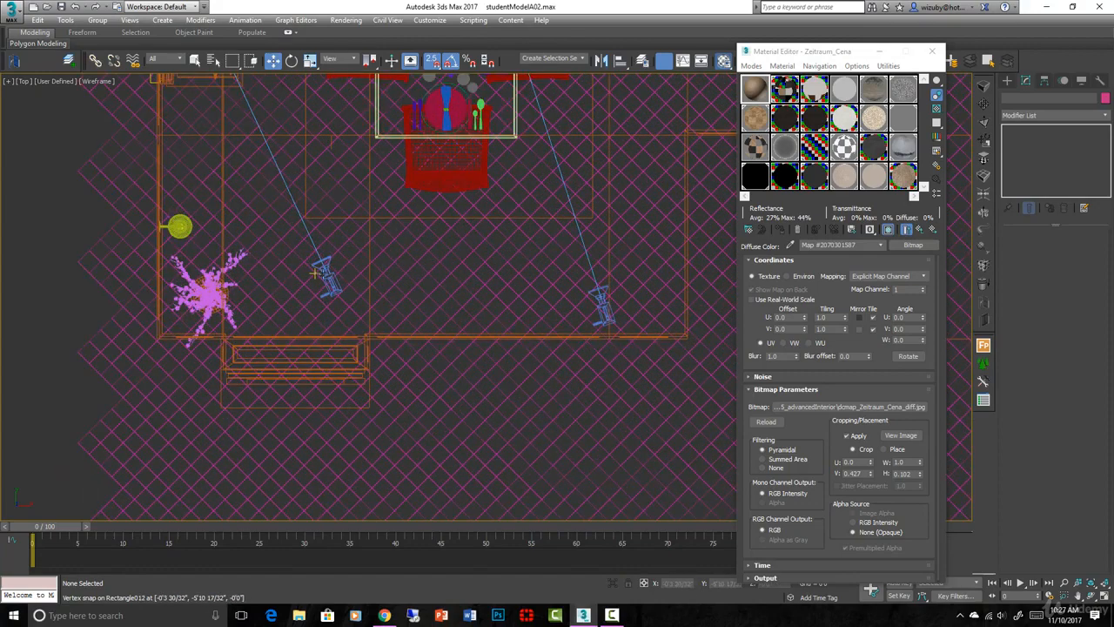
left_click(326, 277)
key("s")
scroll(322, 270, "up", 5)
scroll(322, 270, "down", 5)
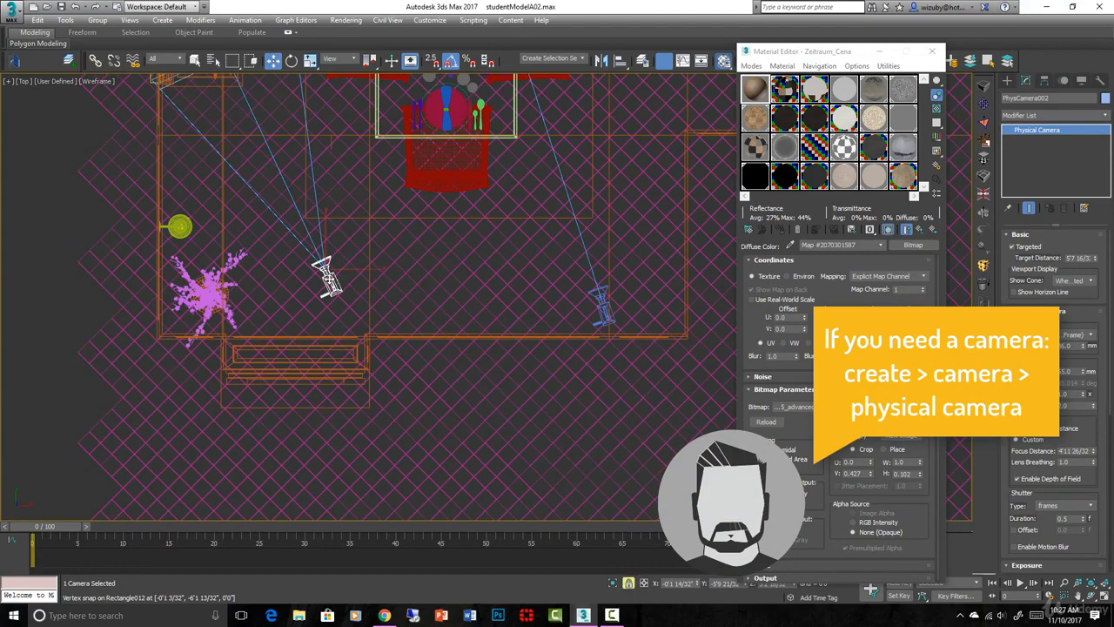
mouse_move(325, 278)
left_mouse_down("shift")
mouse_move(313, 218)
mouse_move(283, 179)
left_mouse_up("shift")
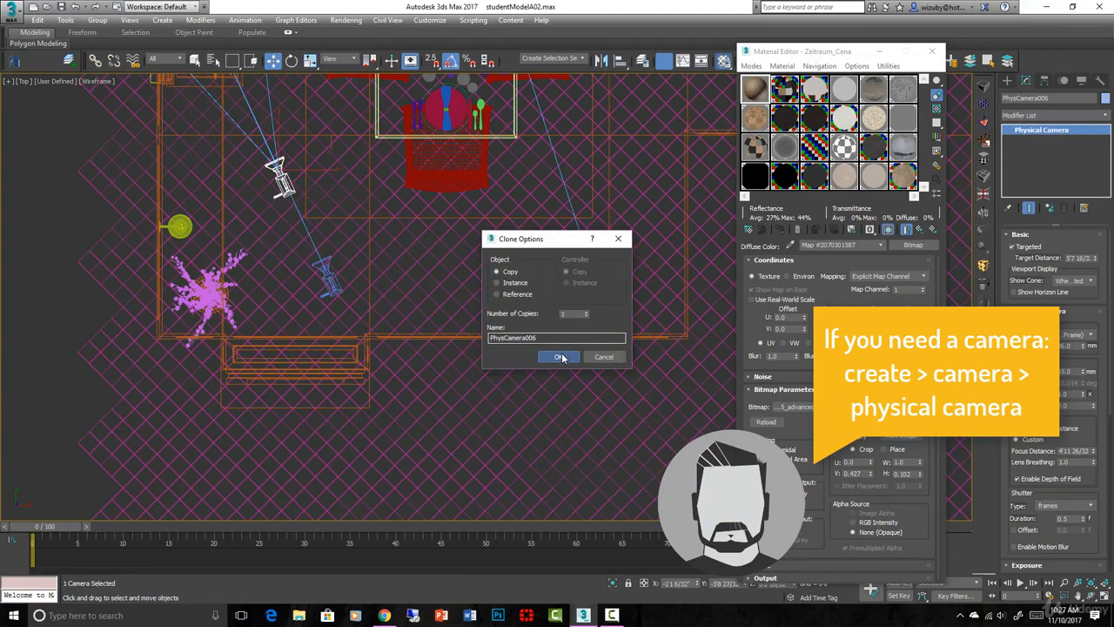
left_click(564, 356)
- Look through the copied camera in shaded view and pan it to face the window behind the dining table
key("c")
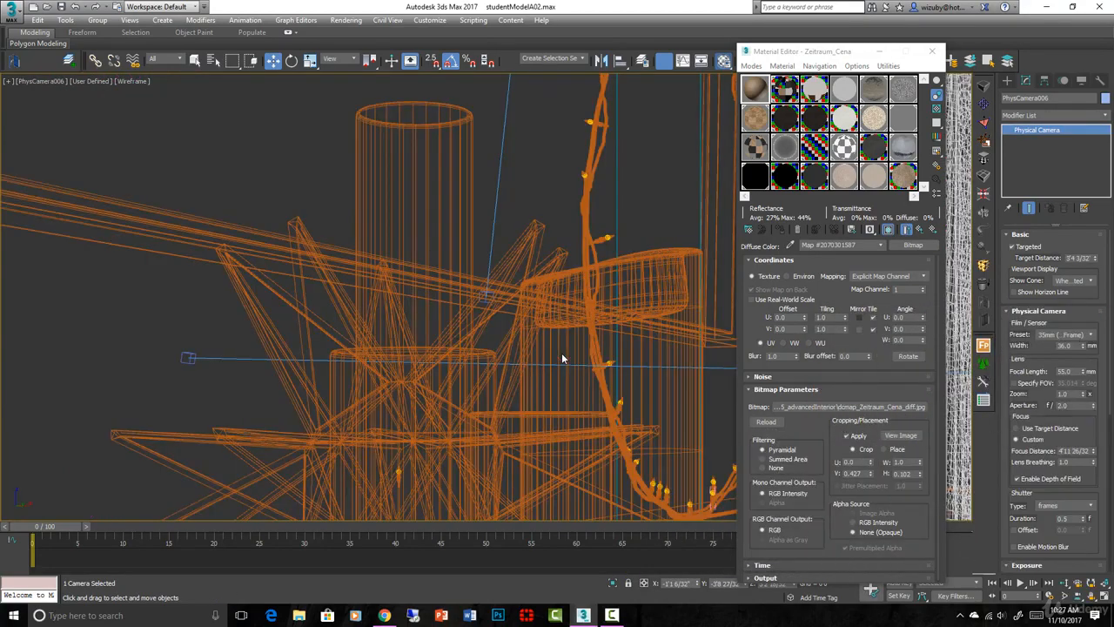
key("F3")
left_click(1090, 596)
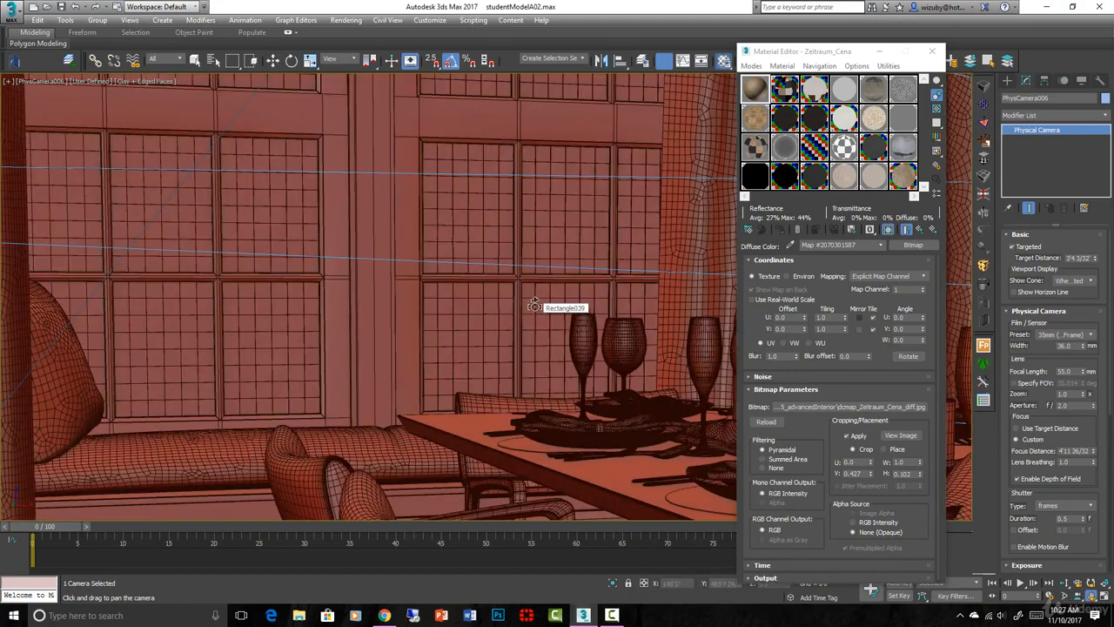
mouse_move(527, 357)
left_mouse_down()
mouse_move(527, 487)
mouse_move(528, 356)
left_mouse_up()
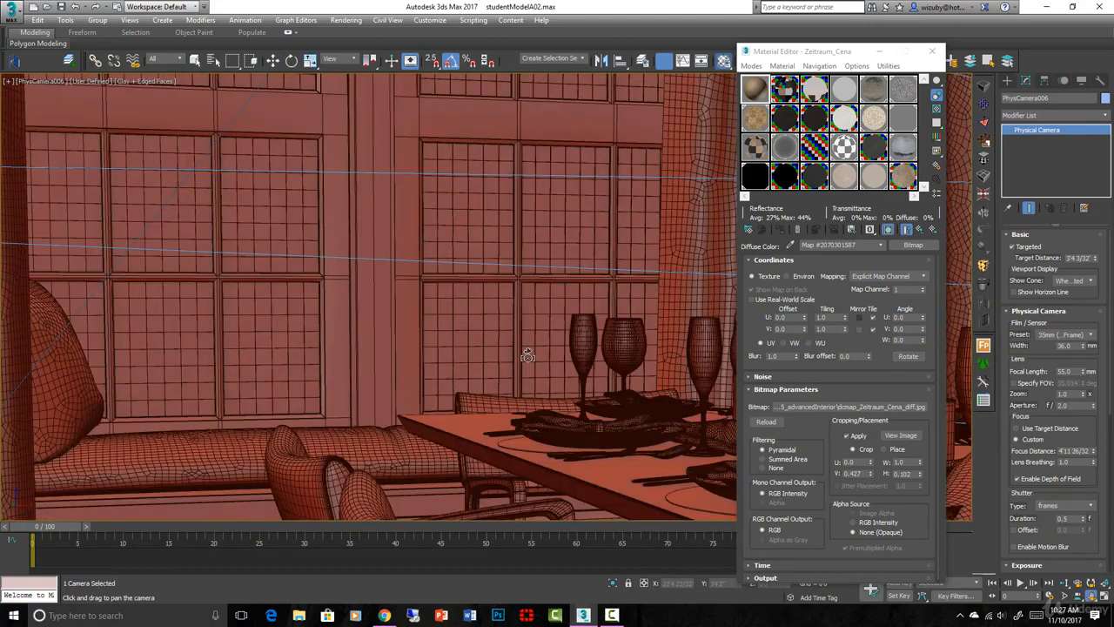
- Dolly the camera back to show more of the dining area, clear the selection, and truck the camera upward
left_click(1063, 585)
left_click_drag(667, 395, 667, 458)
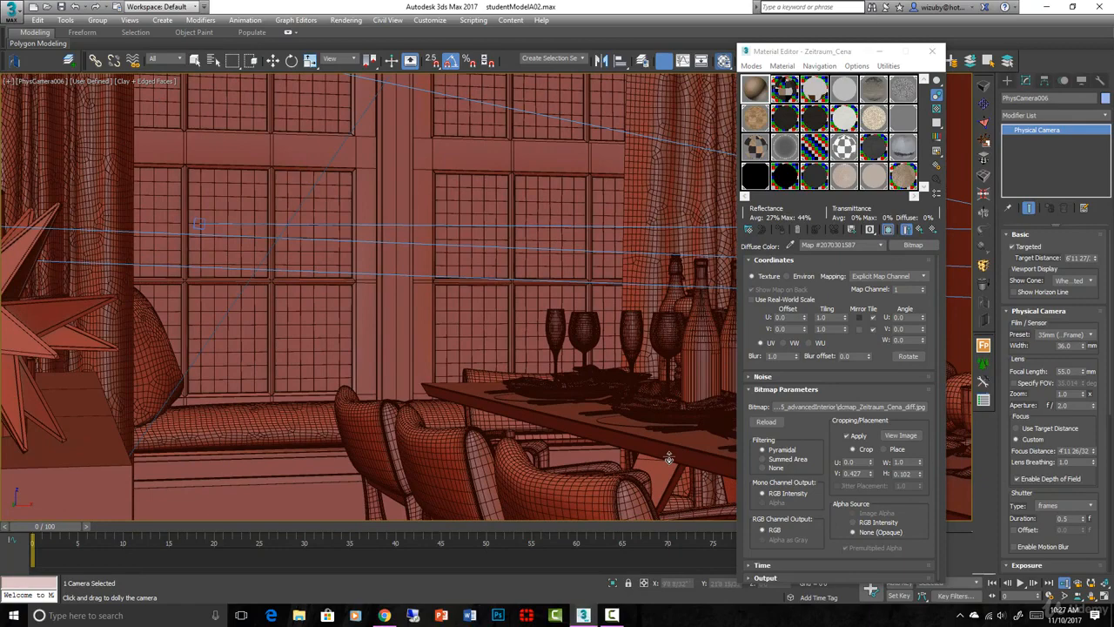
key("ctrl+d")
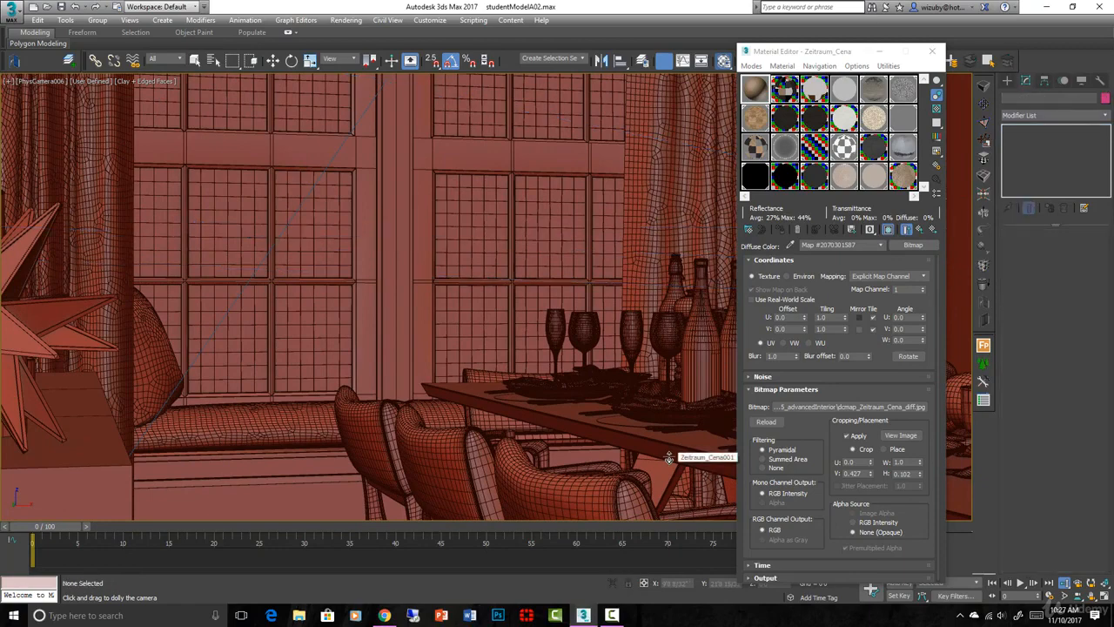
left_click(1078, 597)
left_click_drag(488, 299, 494, 363)
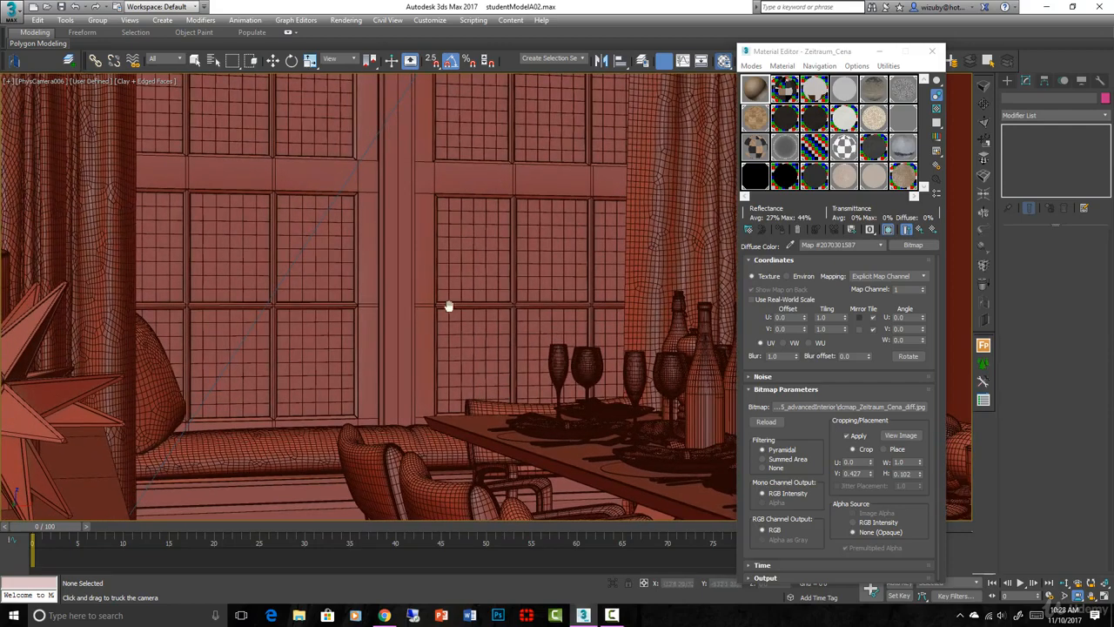